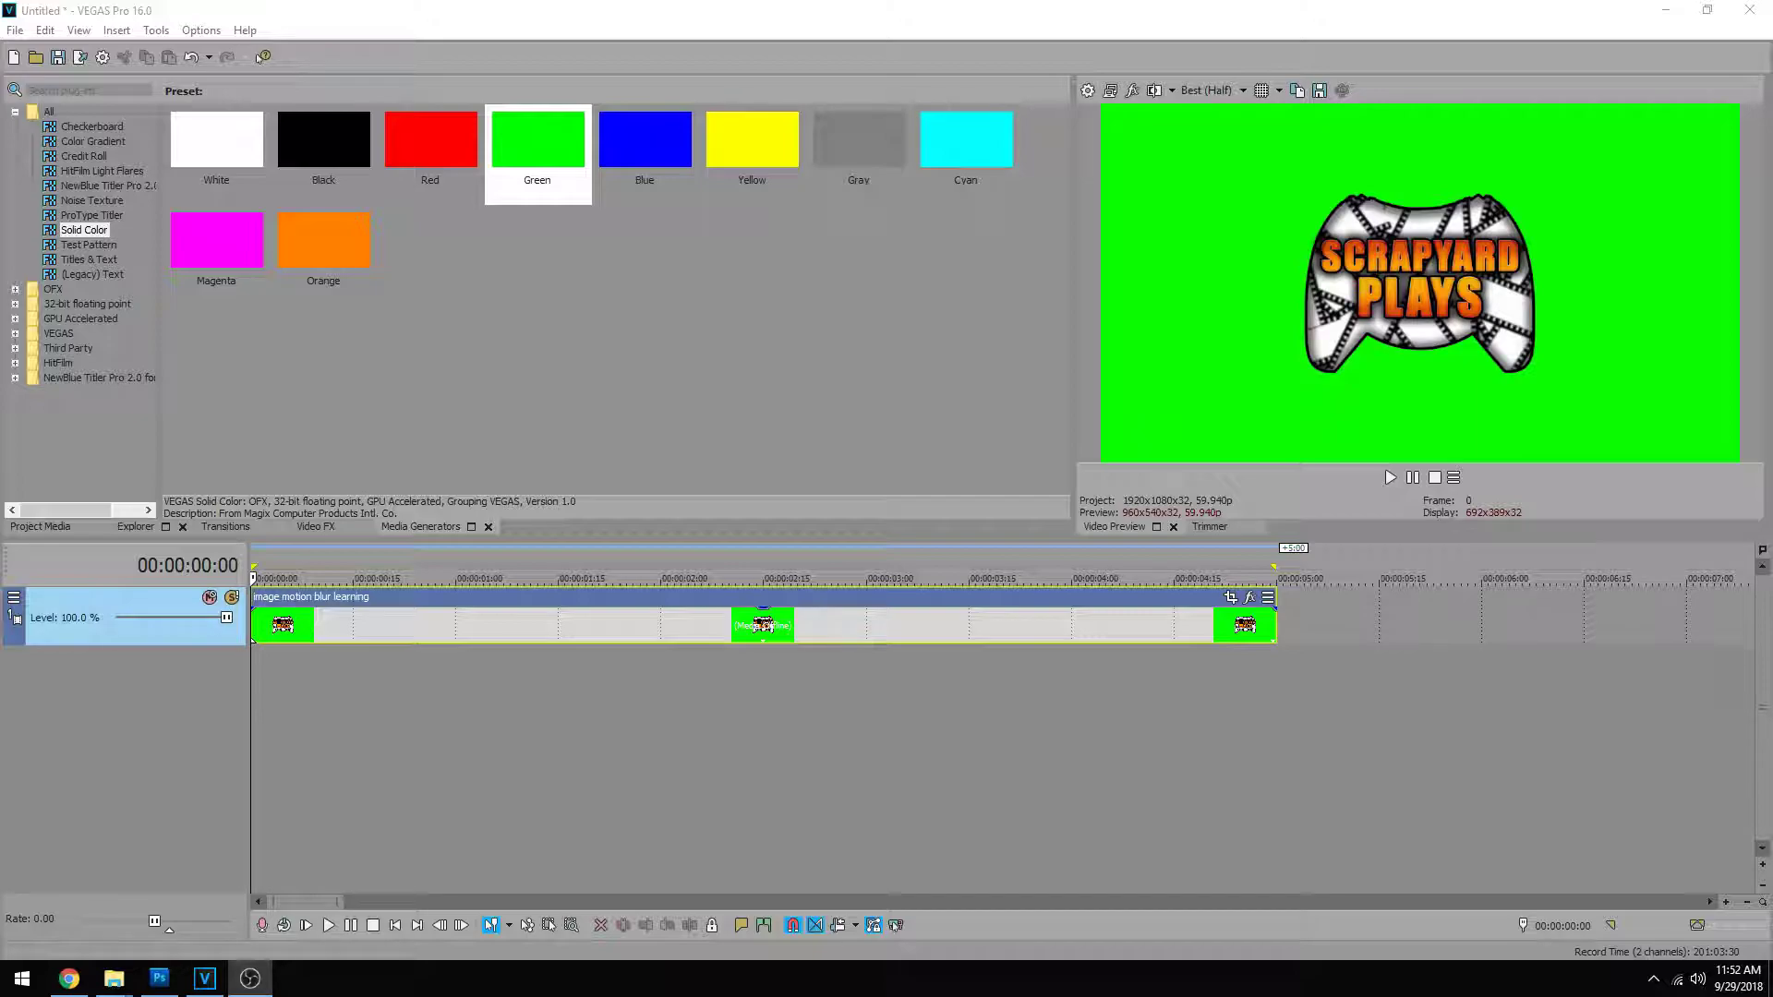
- Play the spinning logo preview, then loop-select the whole logo event and stop playback
key(space)
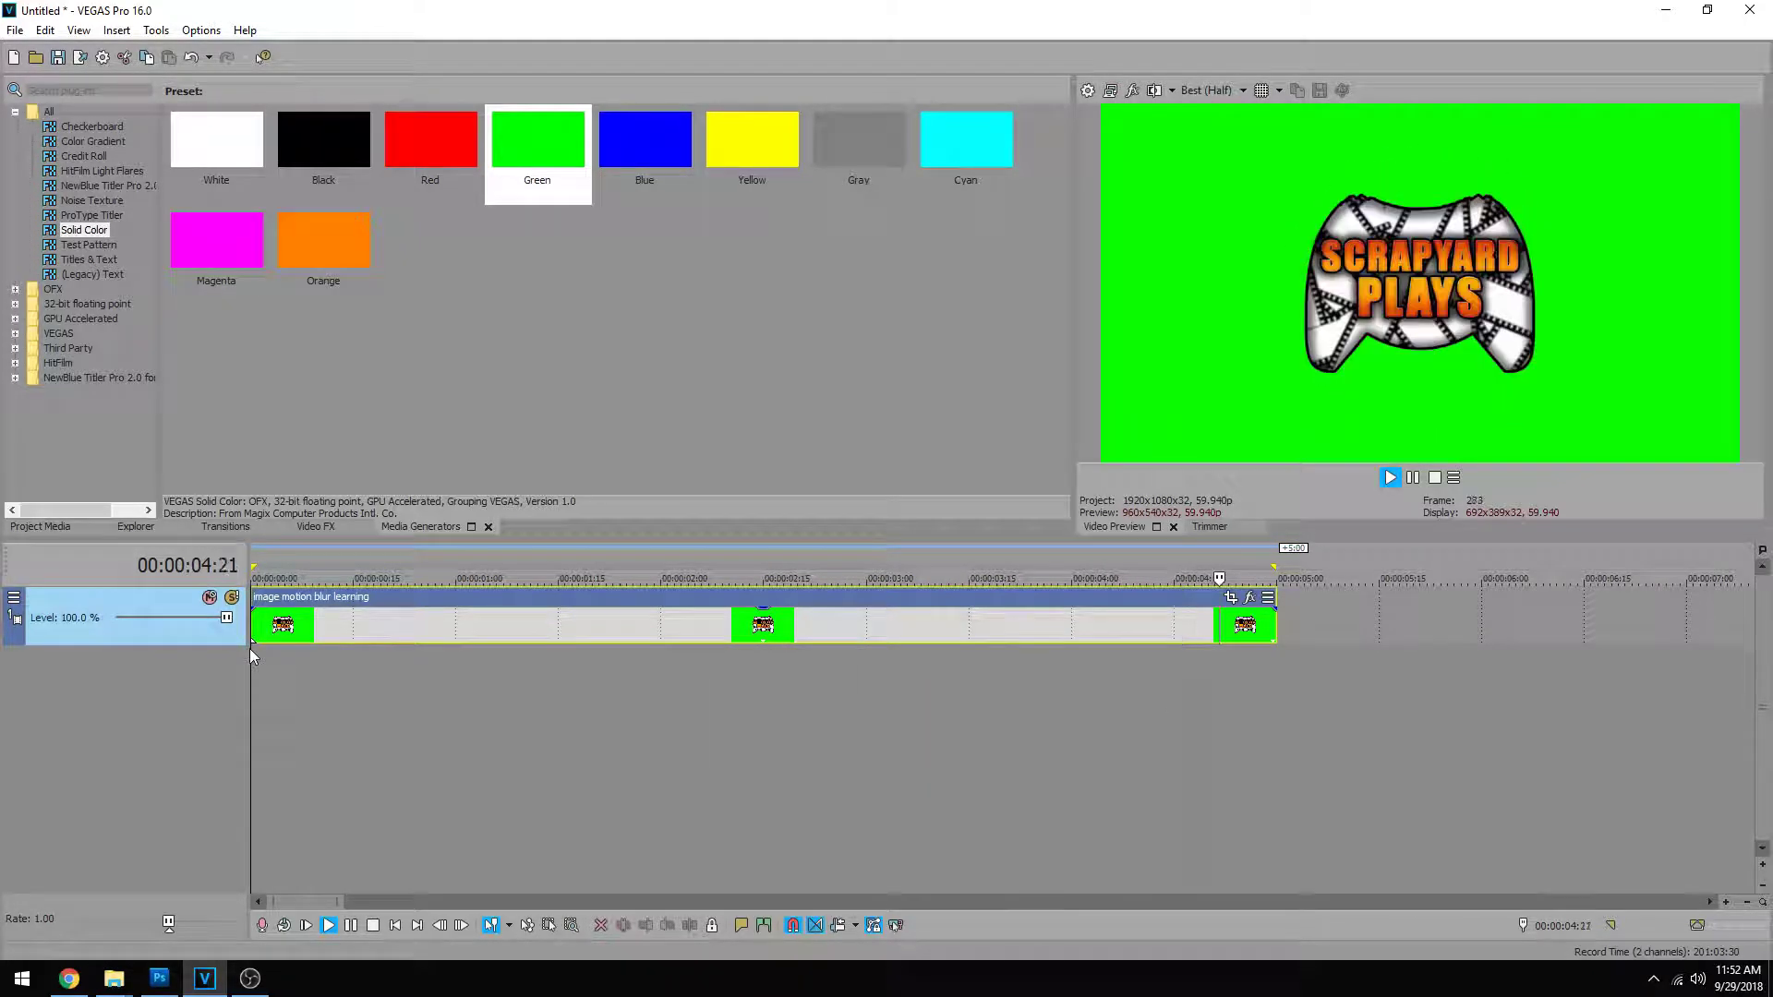
double_click(330, 598)
click(331, 599)
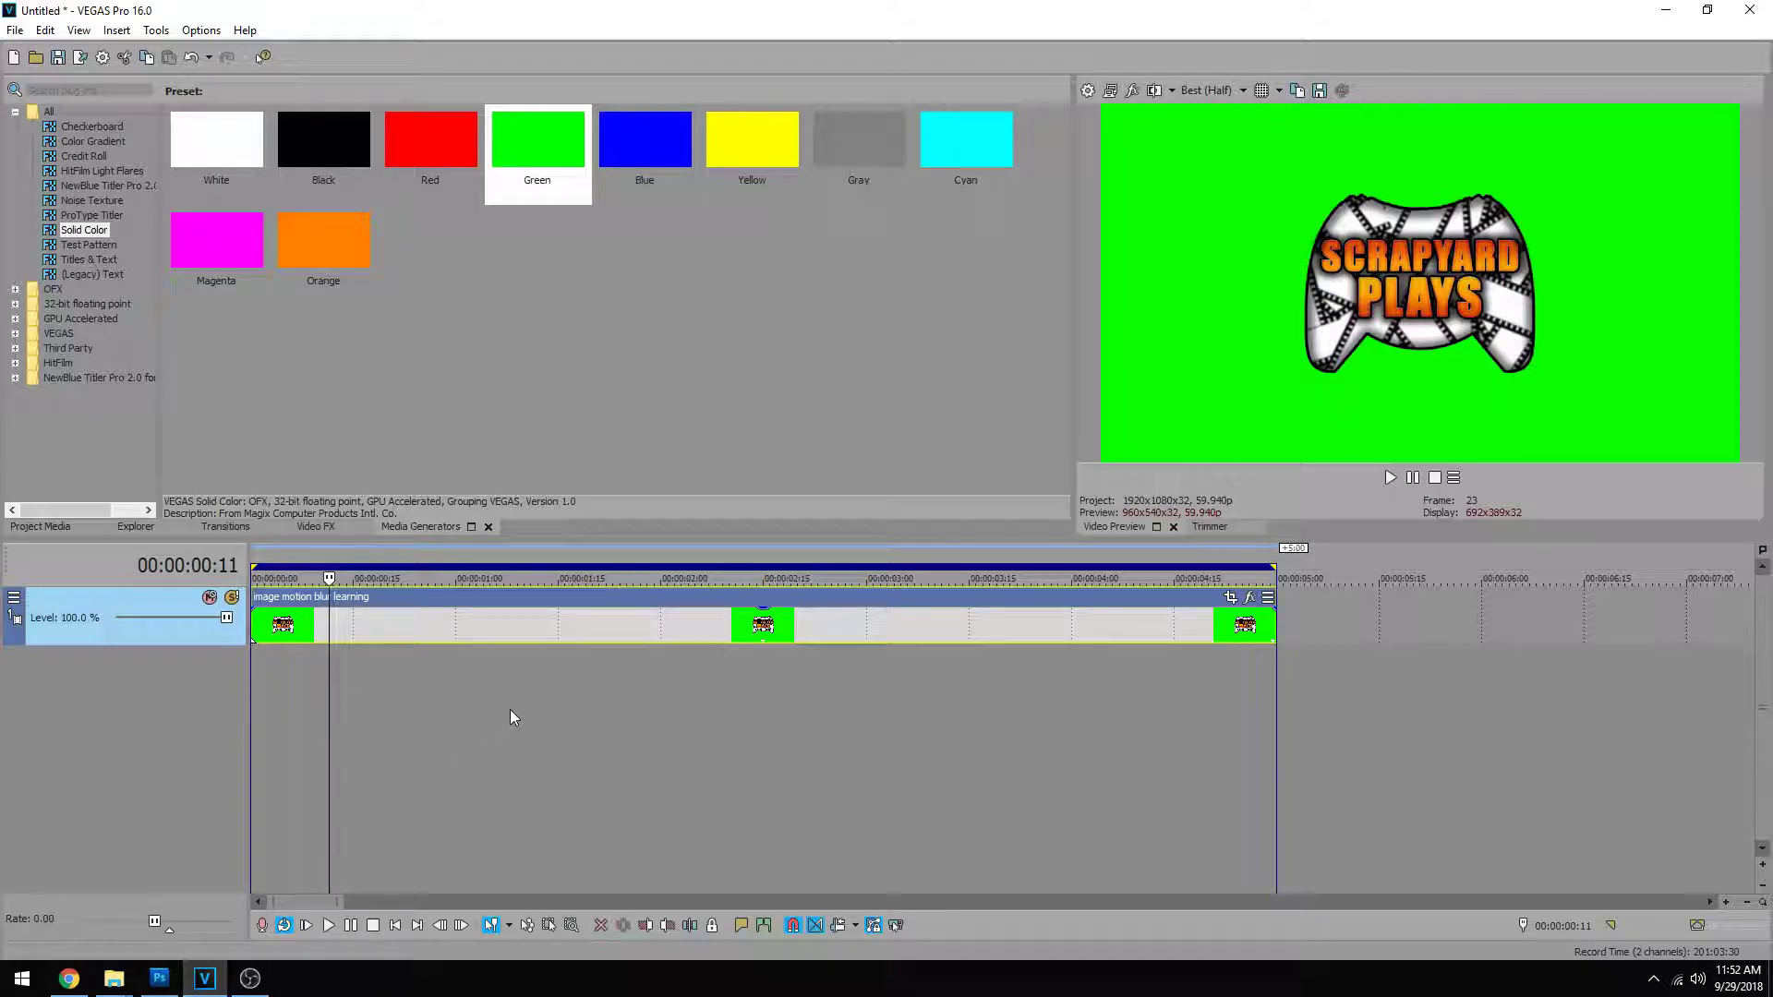
- Shrink the logo in Pan/Crop to a 2,406.8 × 1,353.8 frame and add a green Solid Color track below
click(1230, 597)
scroll(441, 415, down, 5)
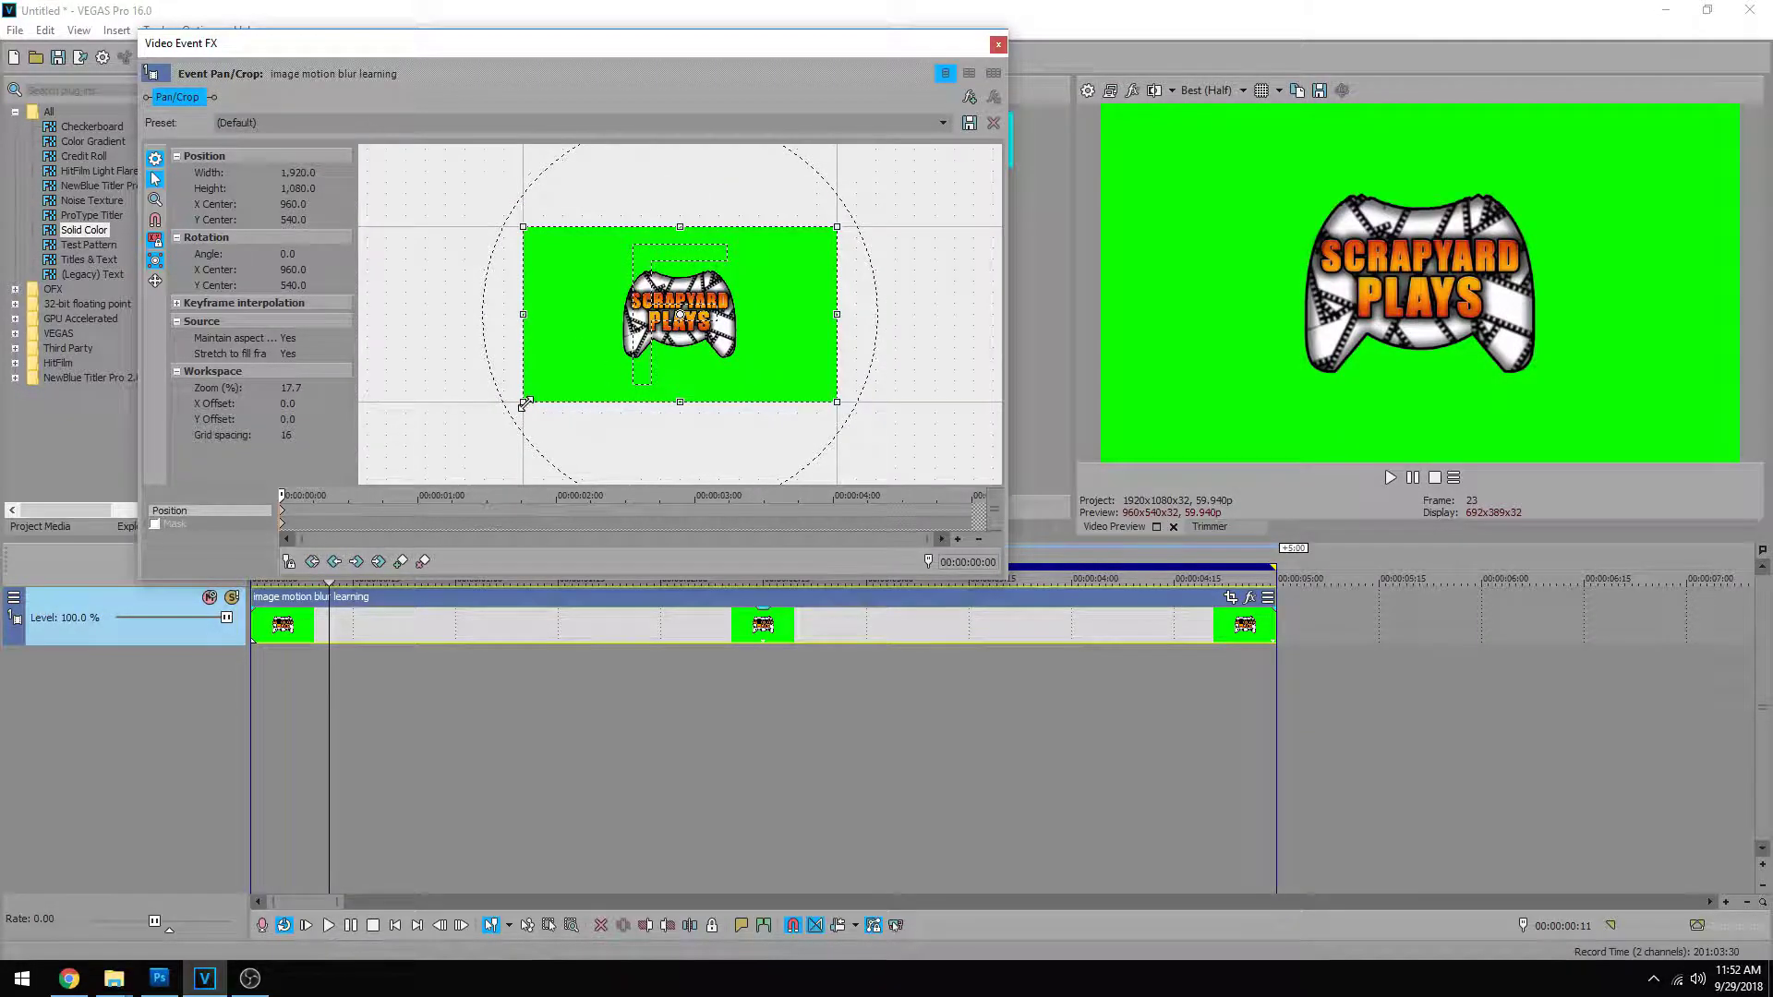
drag(525, 403, 483, 425)
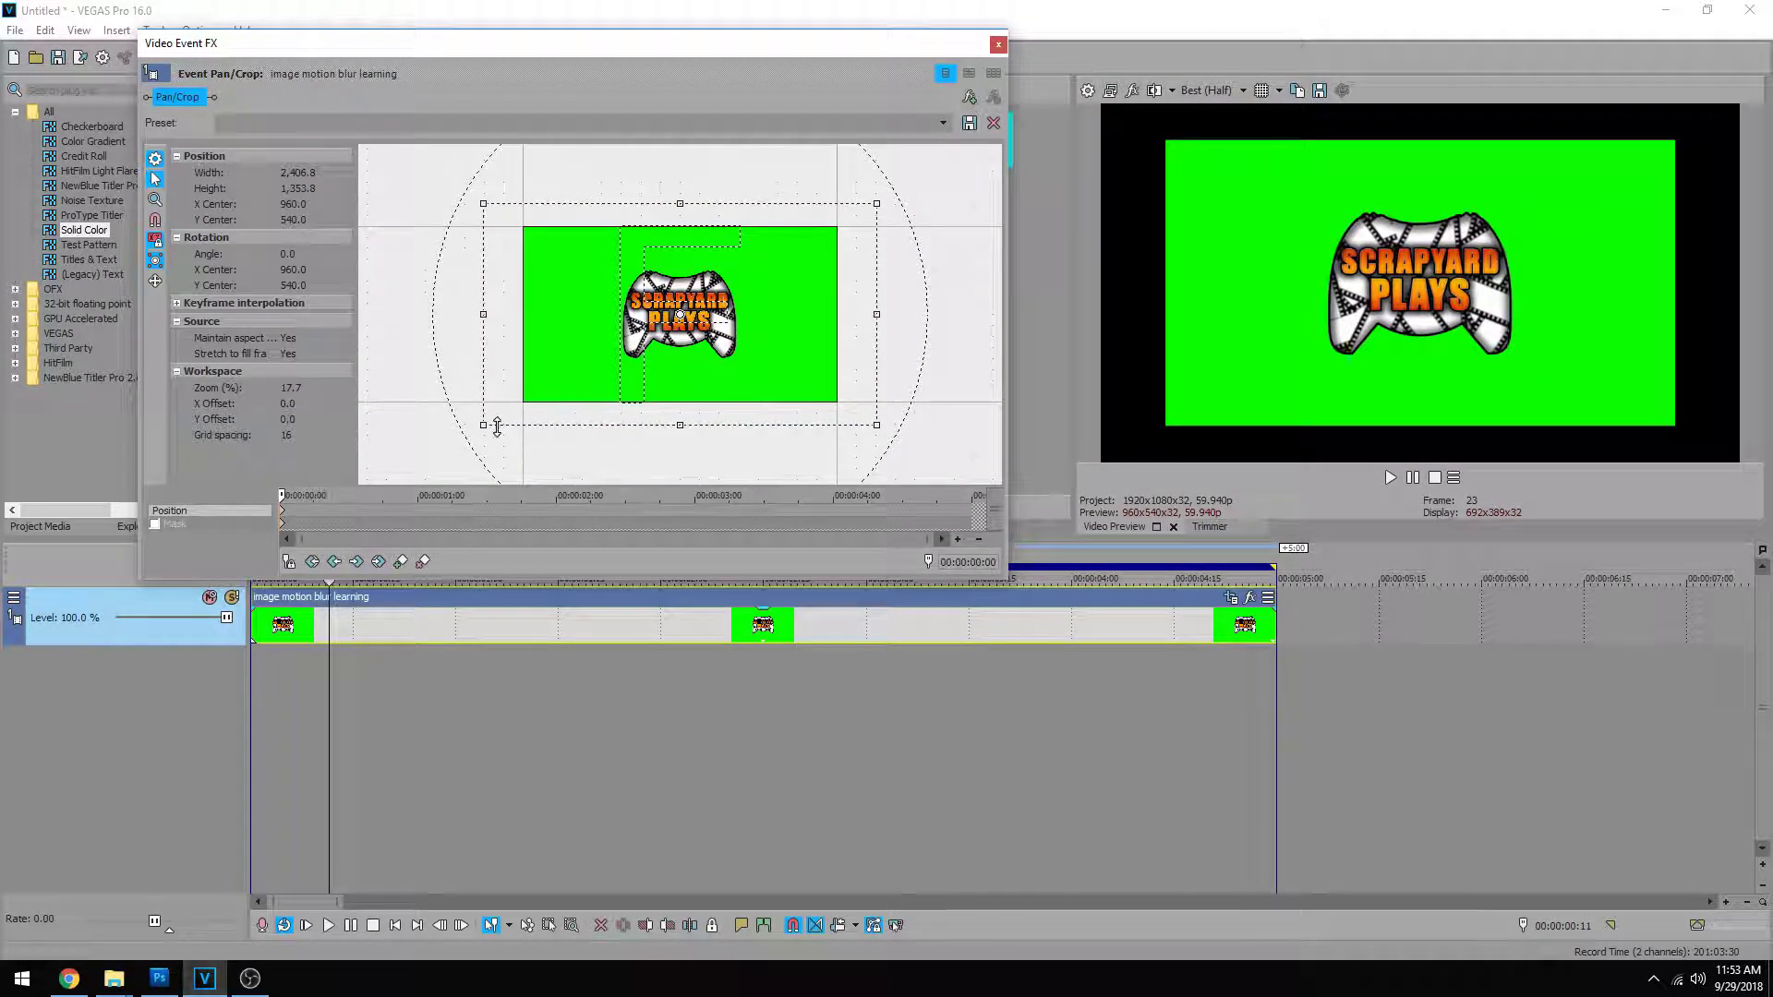
click(997, 54)
drag(508, 125, 244, 677)
click(834, 103)
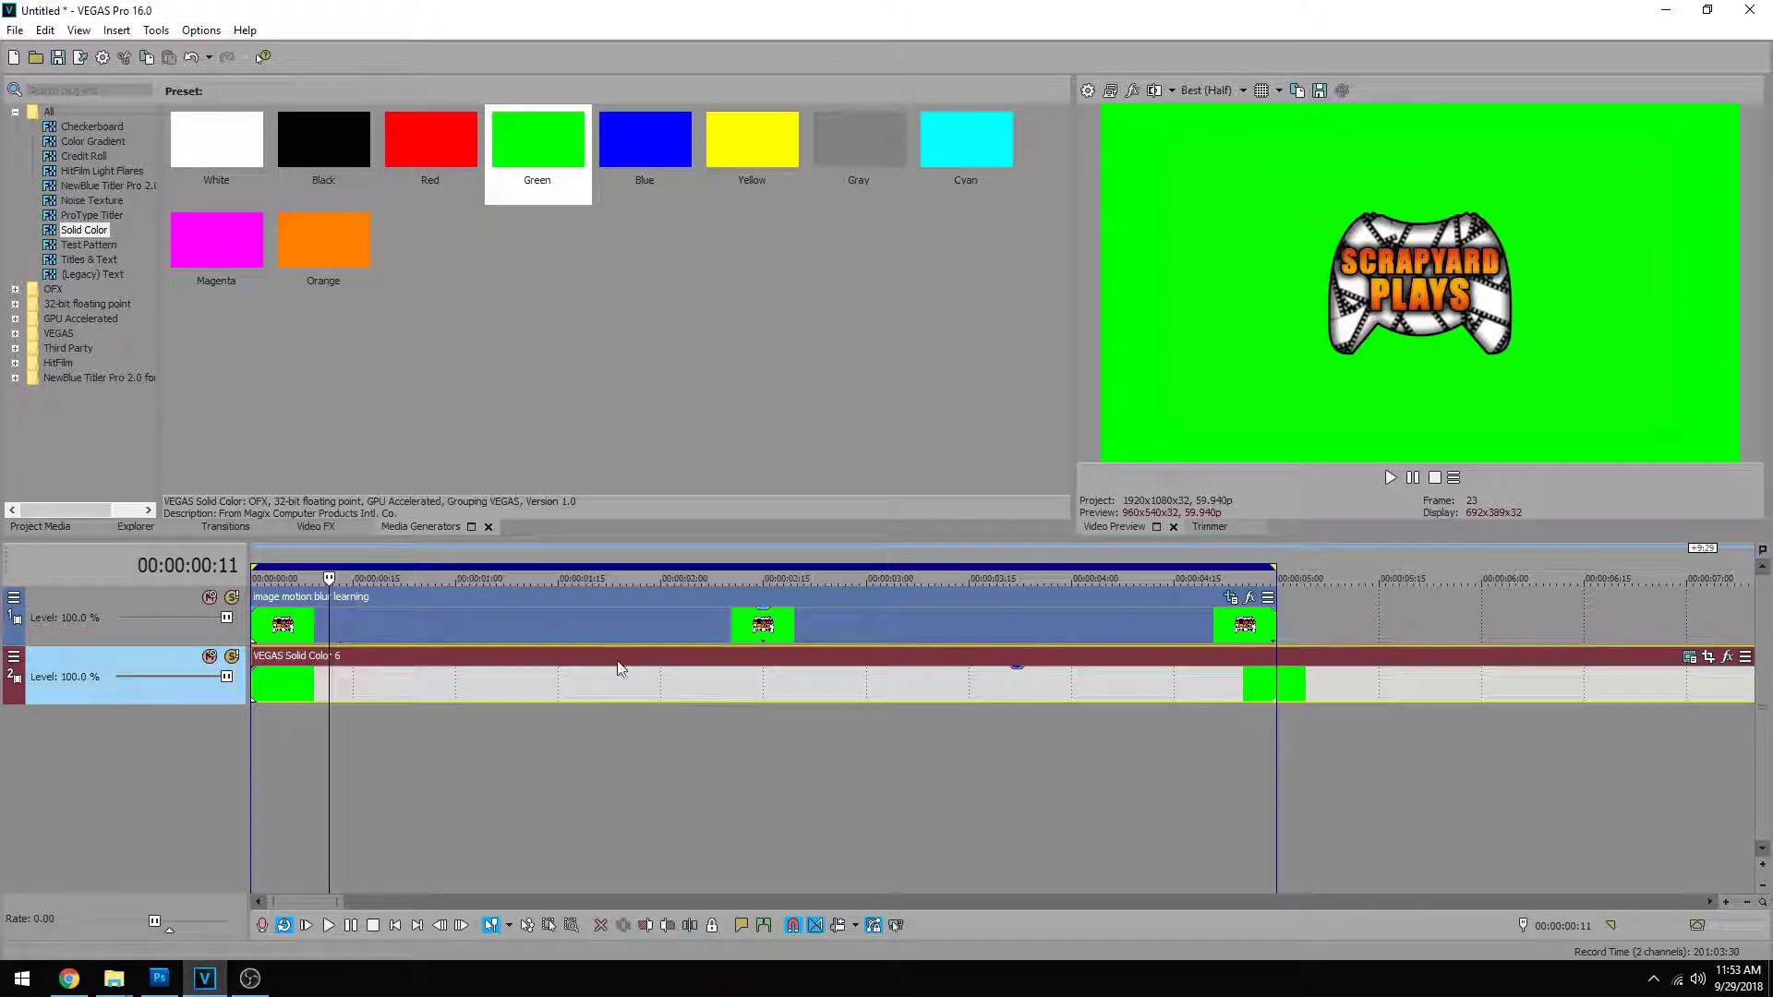
- Enlarge the logo's Pan/Crop frame to 2,576.3 × 1,449.1 so the logo appears smaller
click(1230, 598)
scroll(543, 351, down, 1)
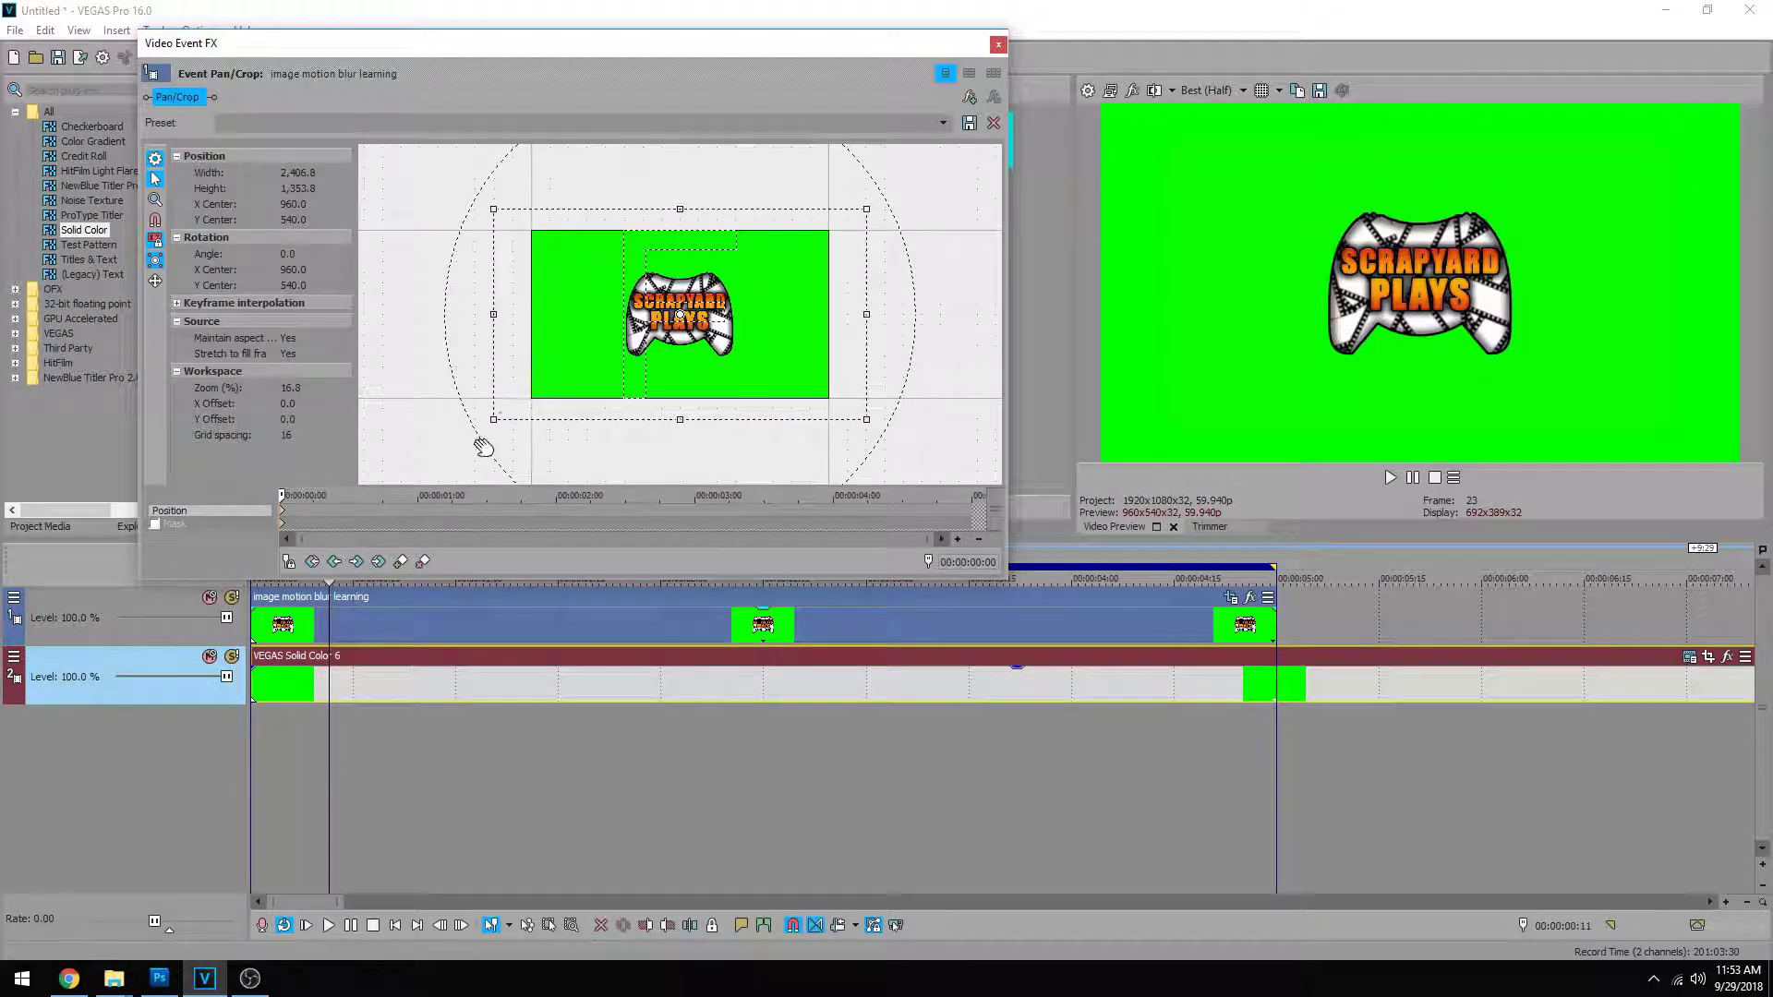
drag(491, 420, 477, 427)
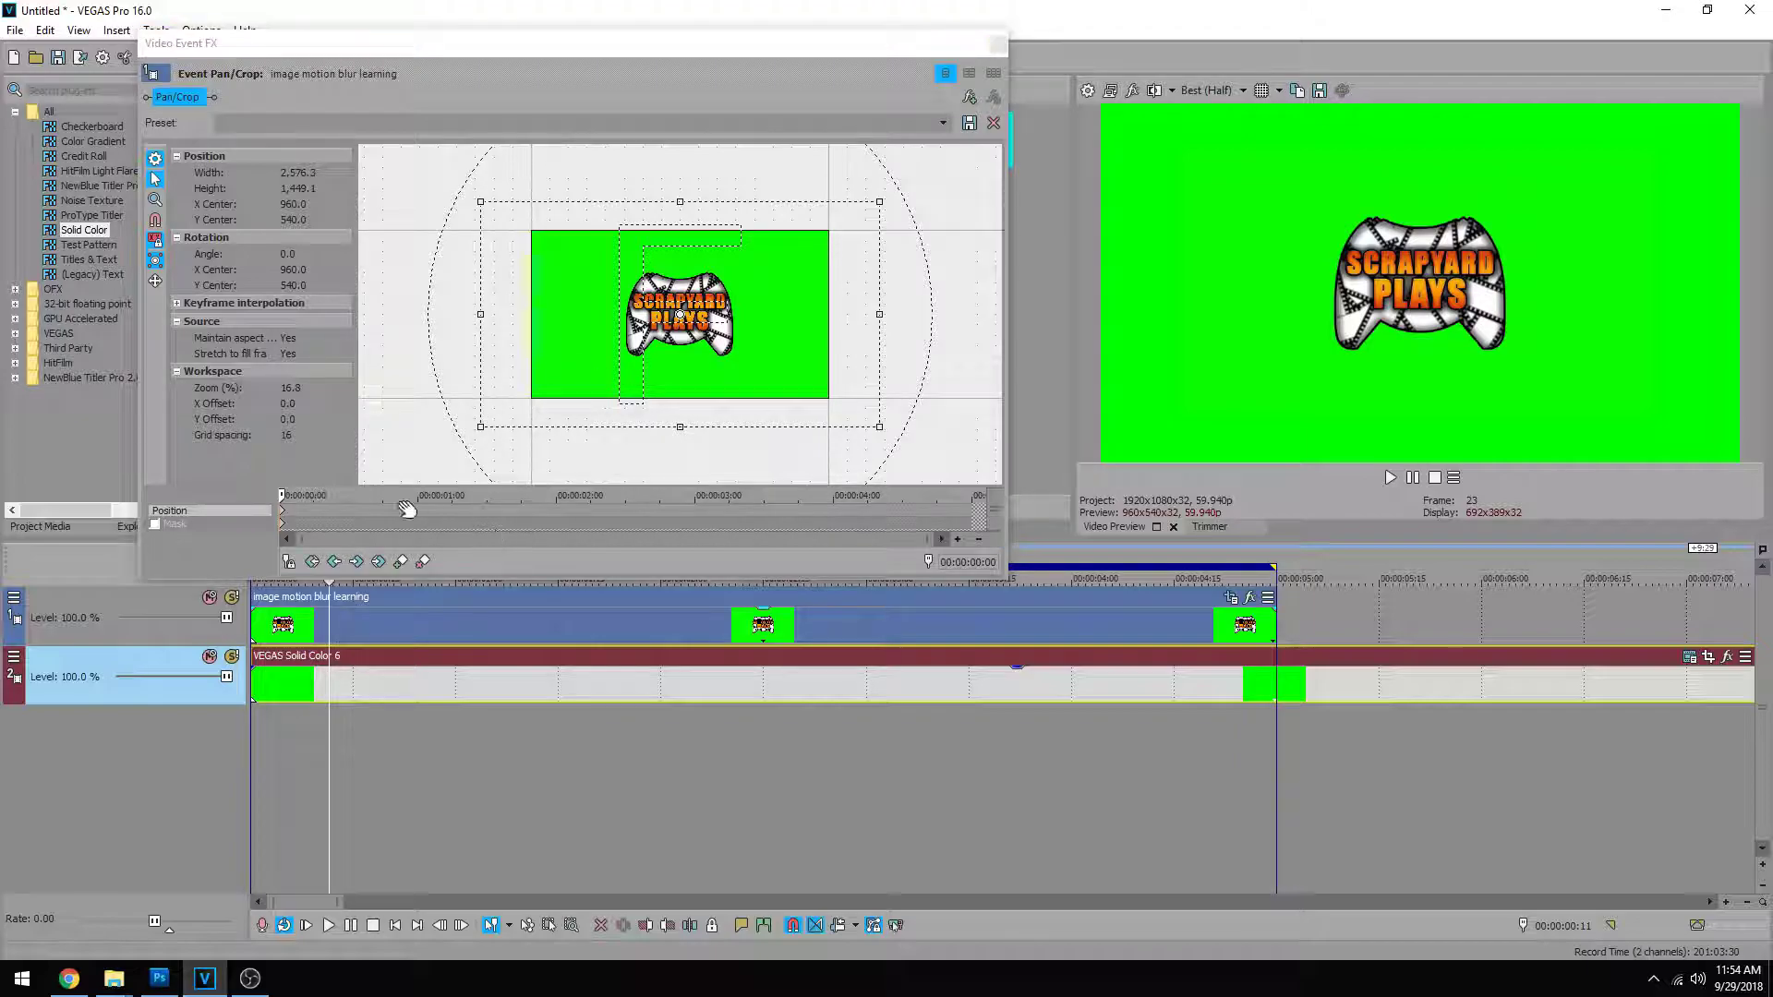
- Keyframe the logo to new positions a few frames in, at one second, about three seconds and 00:00:03:24
click(299, 496)
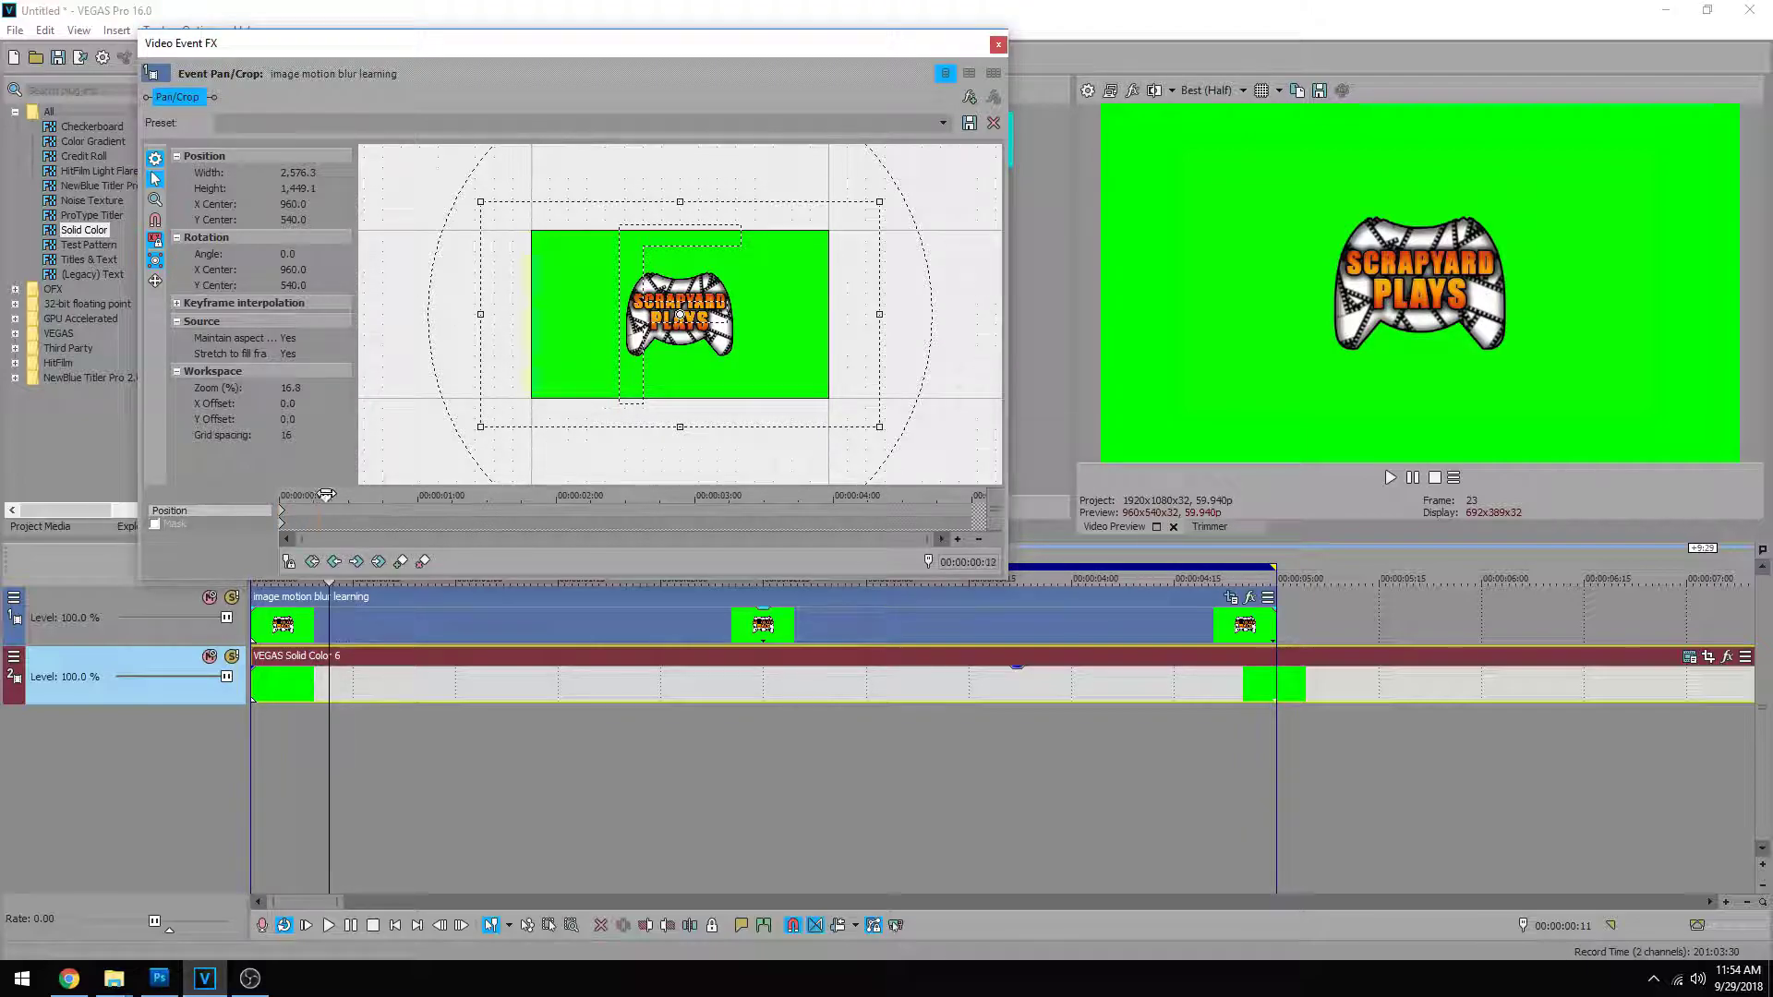
mouse_move(325, 496)
mouse_down()
mouse_move(383, 496)
mouse_move(347, 496)
mouse_up()
drag(553, 325, 654, 350)
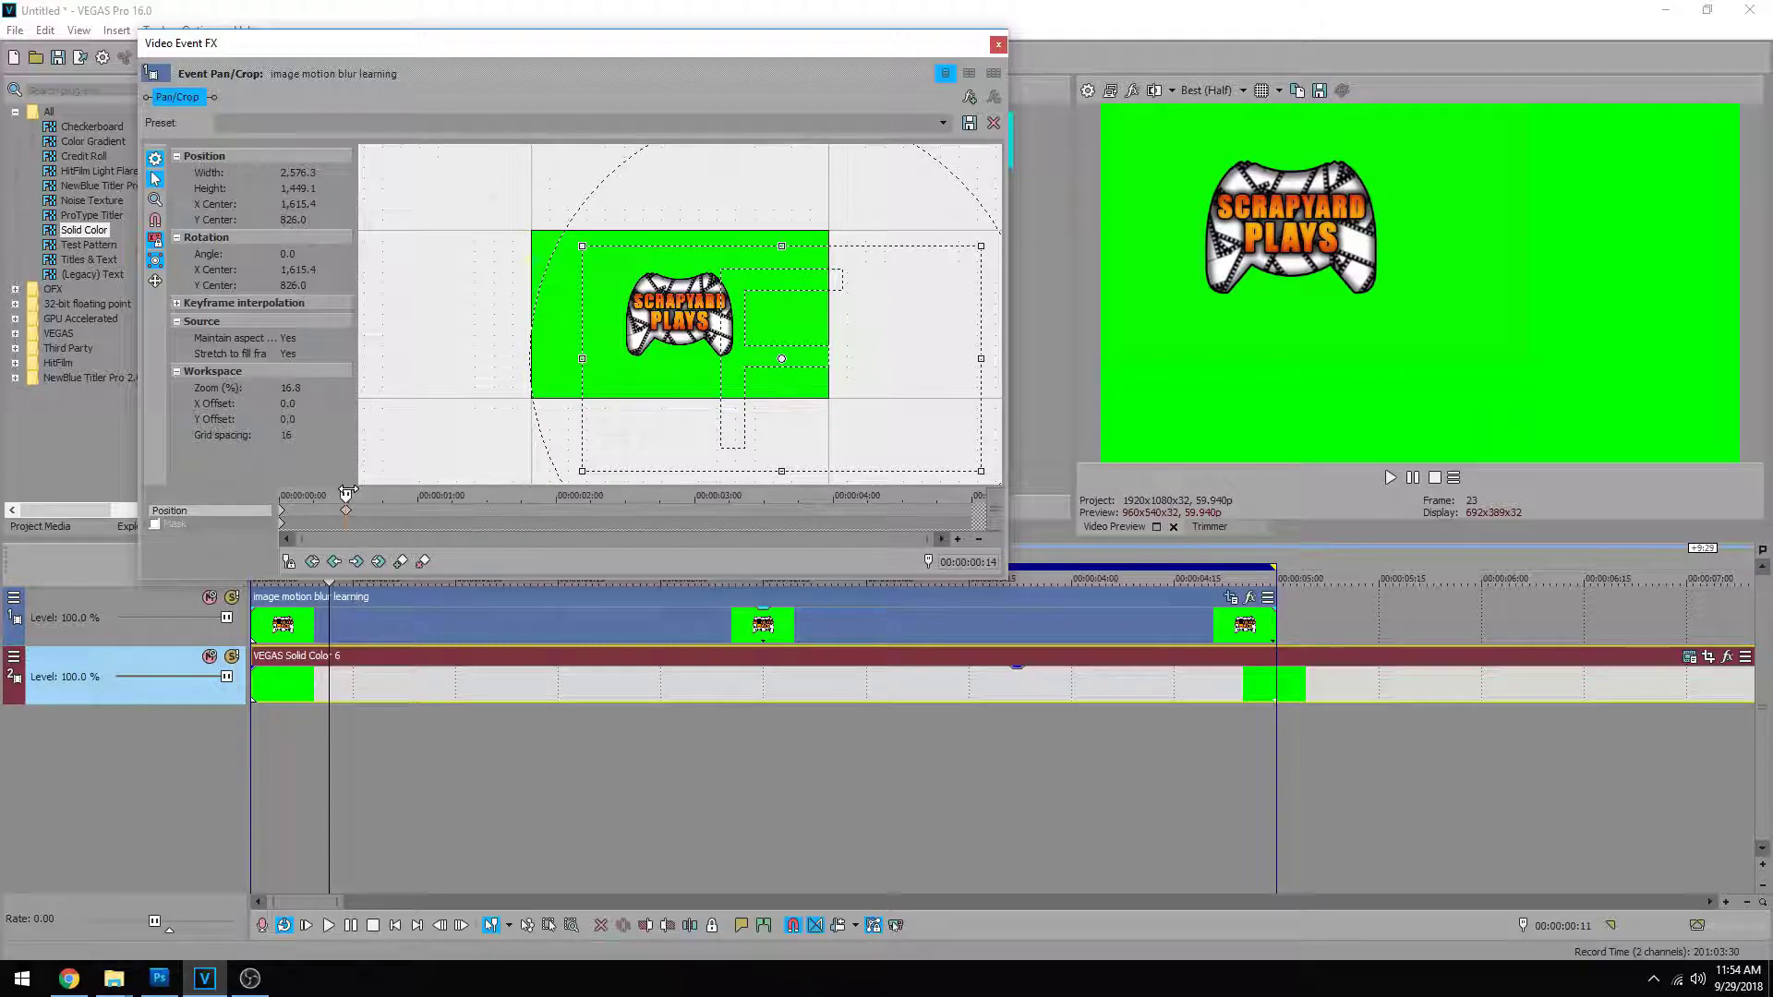
drag(346, 494, 492, 496)
drag(647, 443, 658, 358)
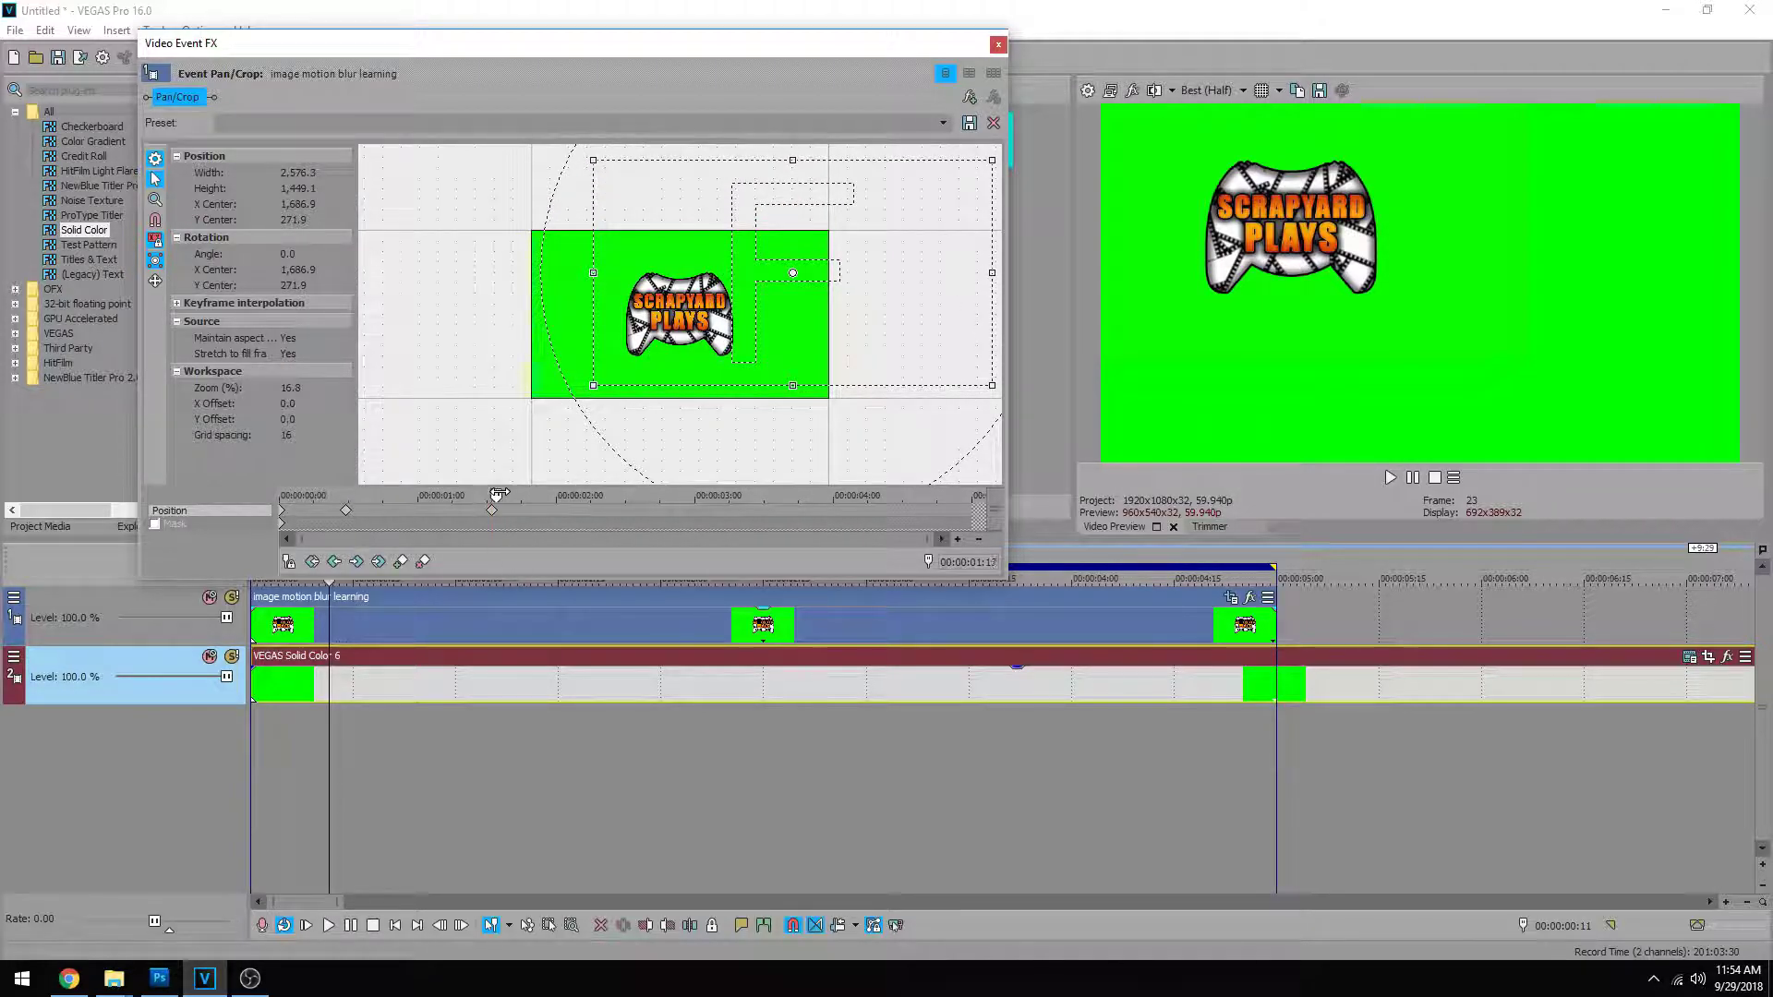
drag(764, 496, 759, 496)
drag(918, 301, 688, 387)
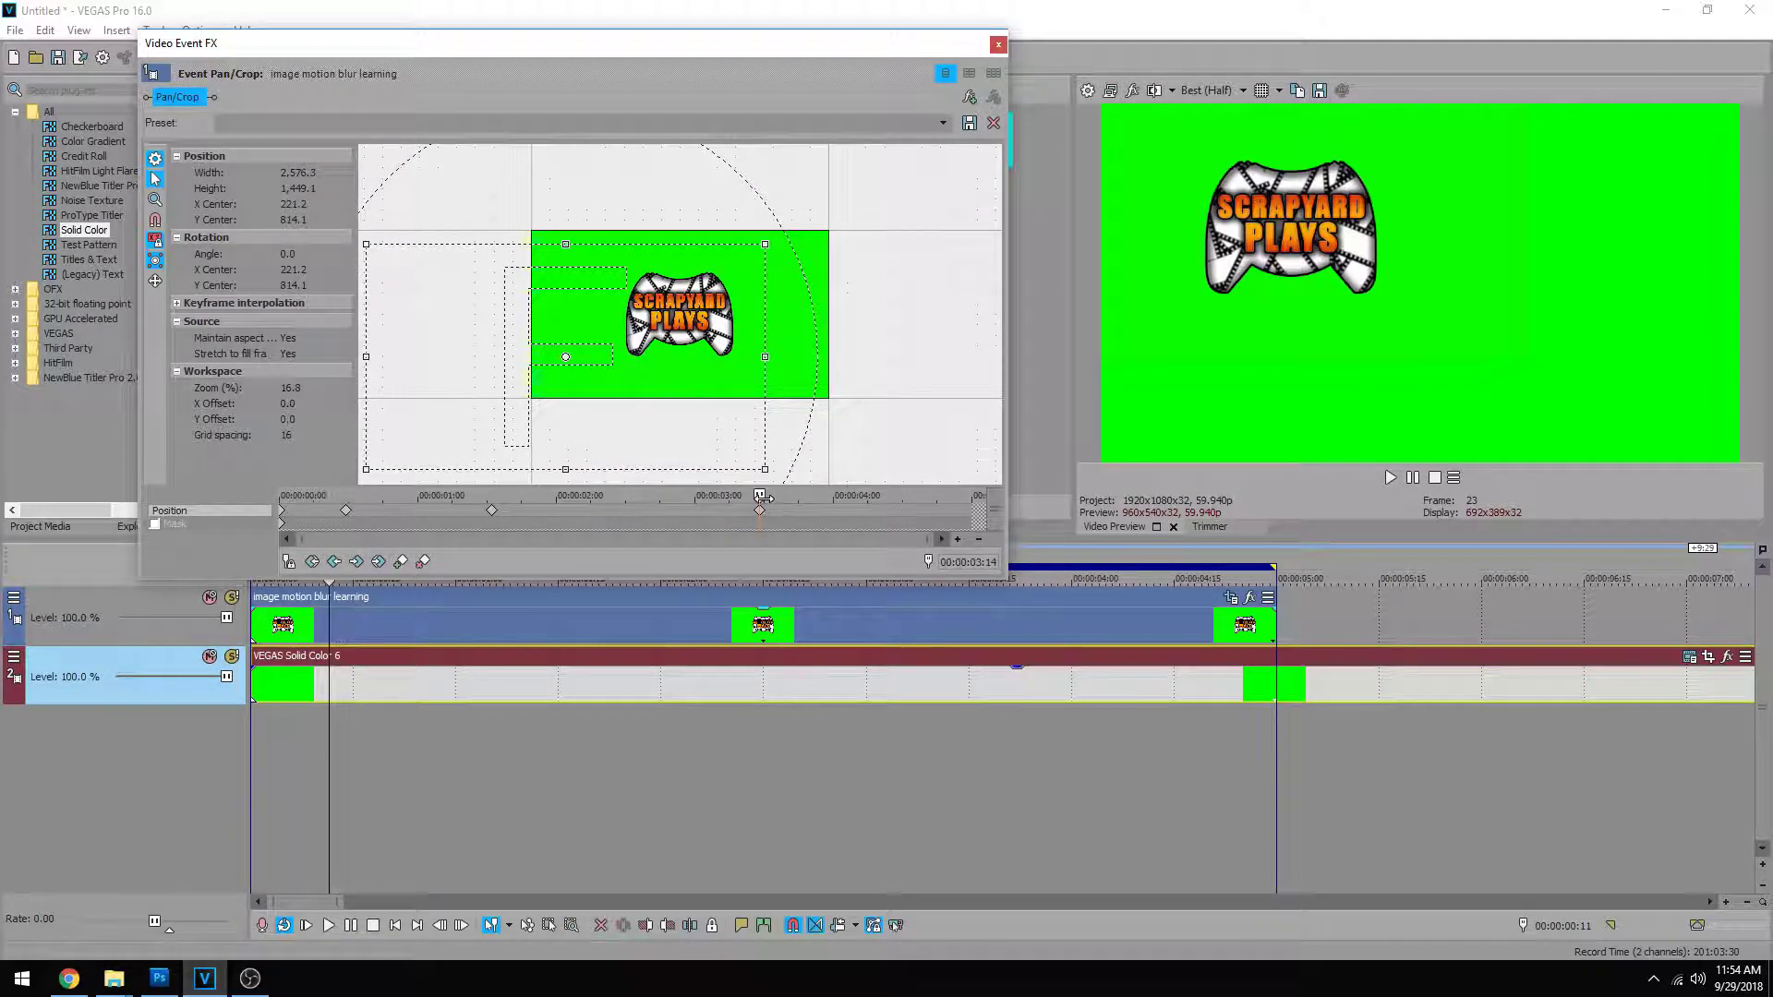
drag(759, 496, 907, 496)
drag(702, 425, 702, 338)
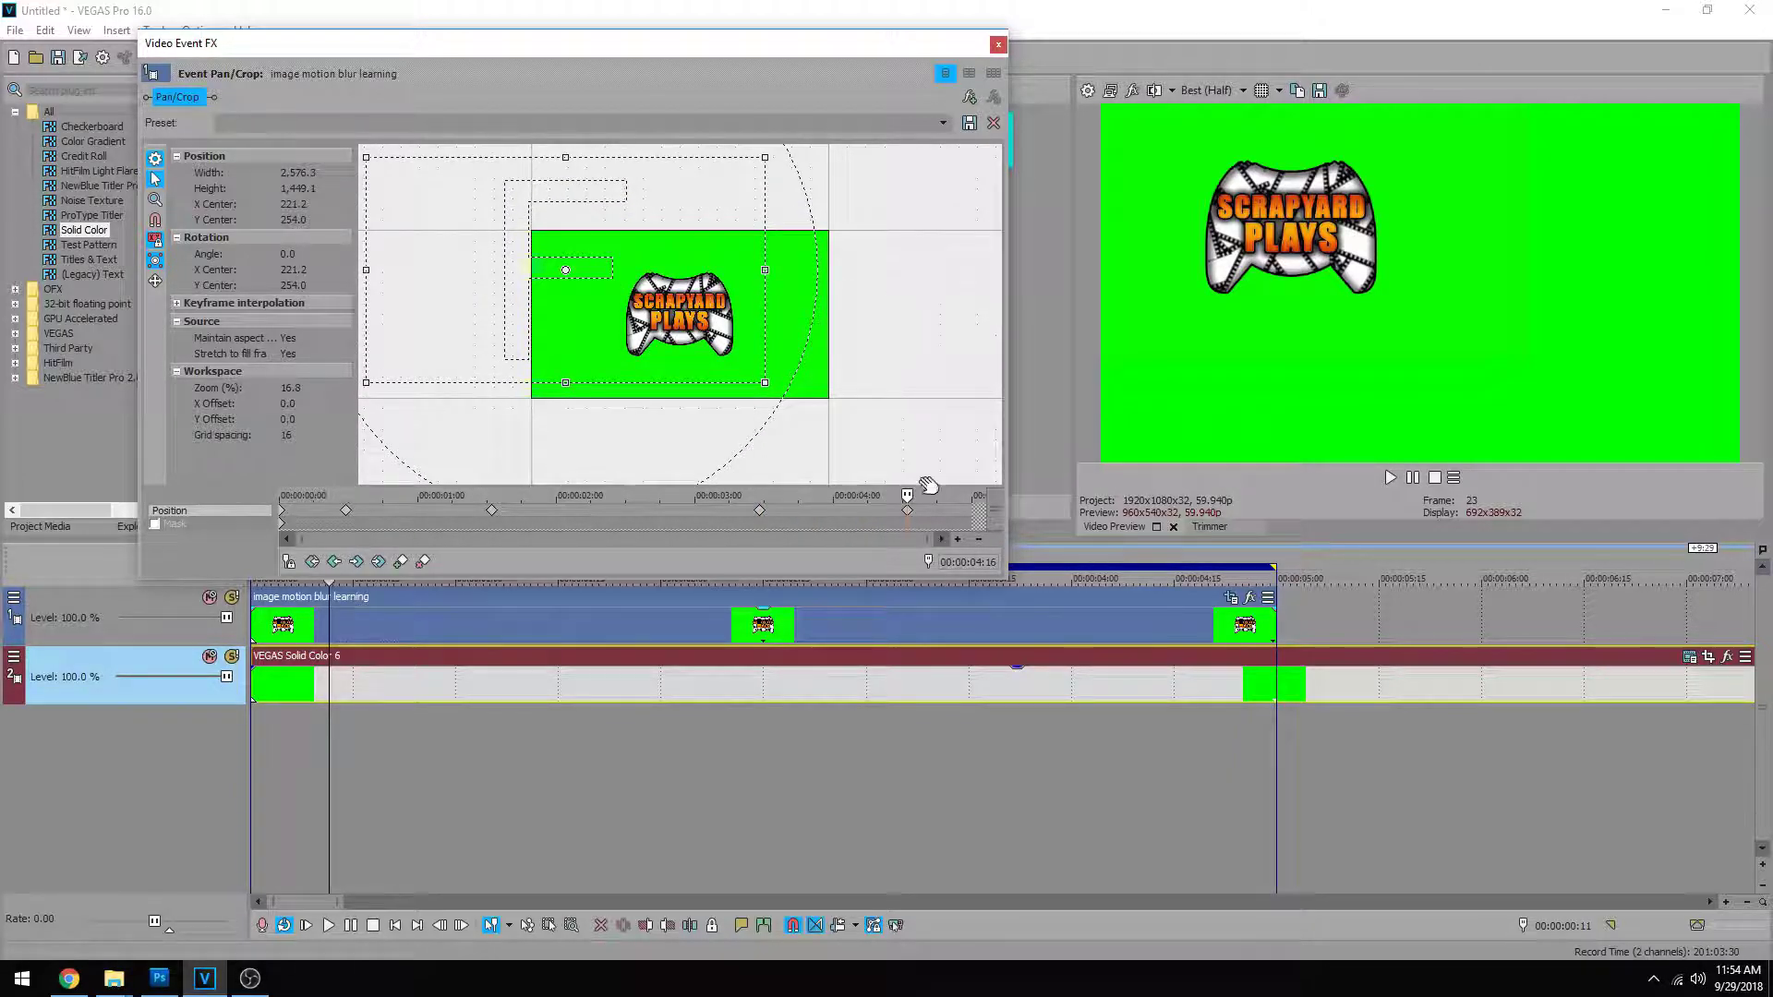
click(998, 44)
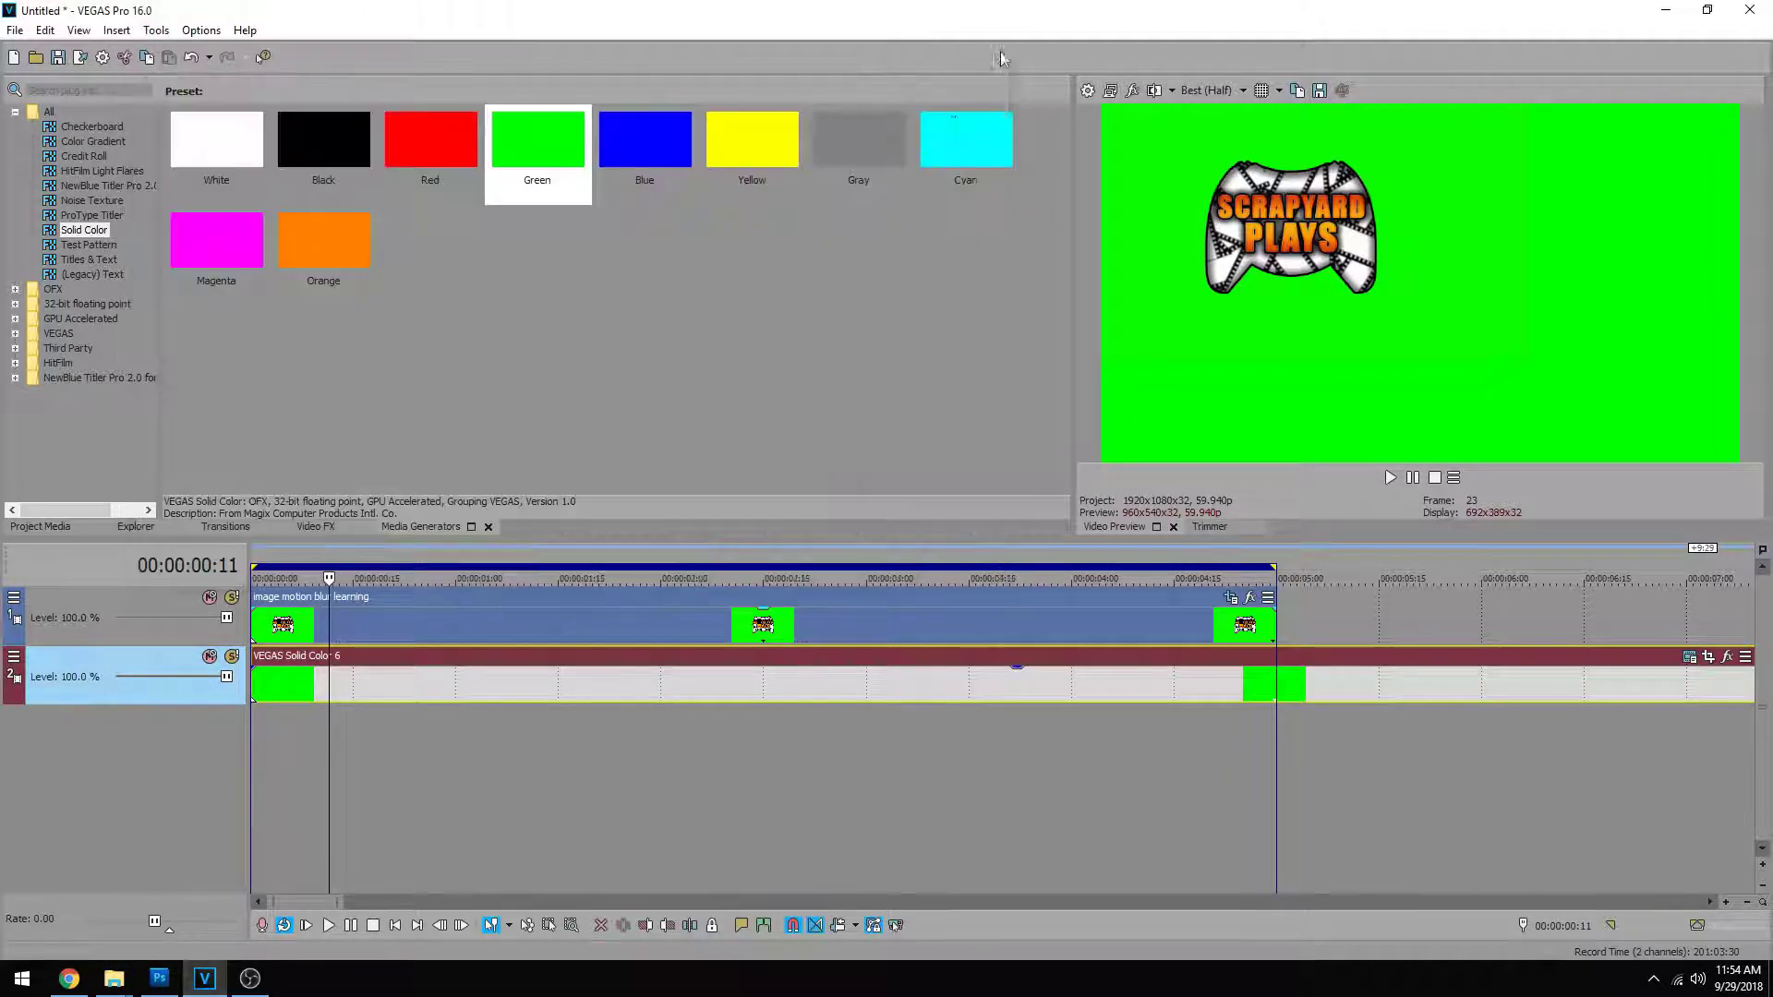
- Play back the travelling logo from the start, stop, and reopen its Pan/Crop settings
click(258, 631)
key(space)
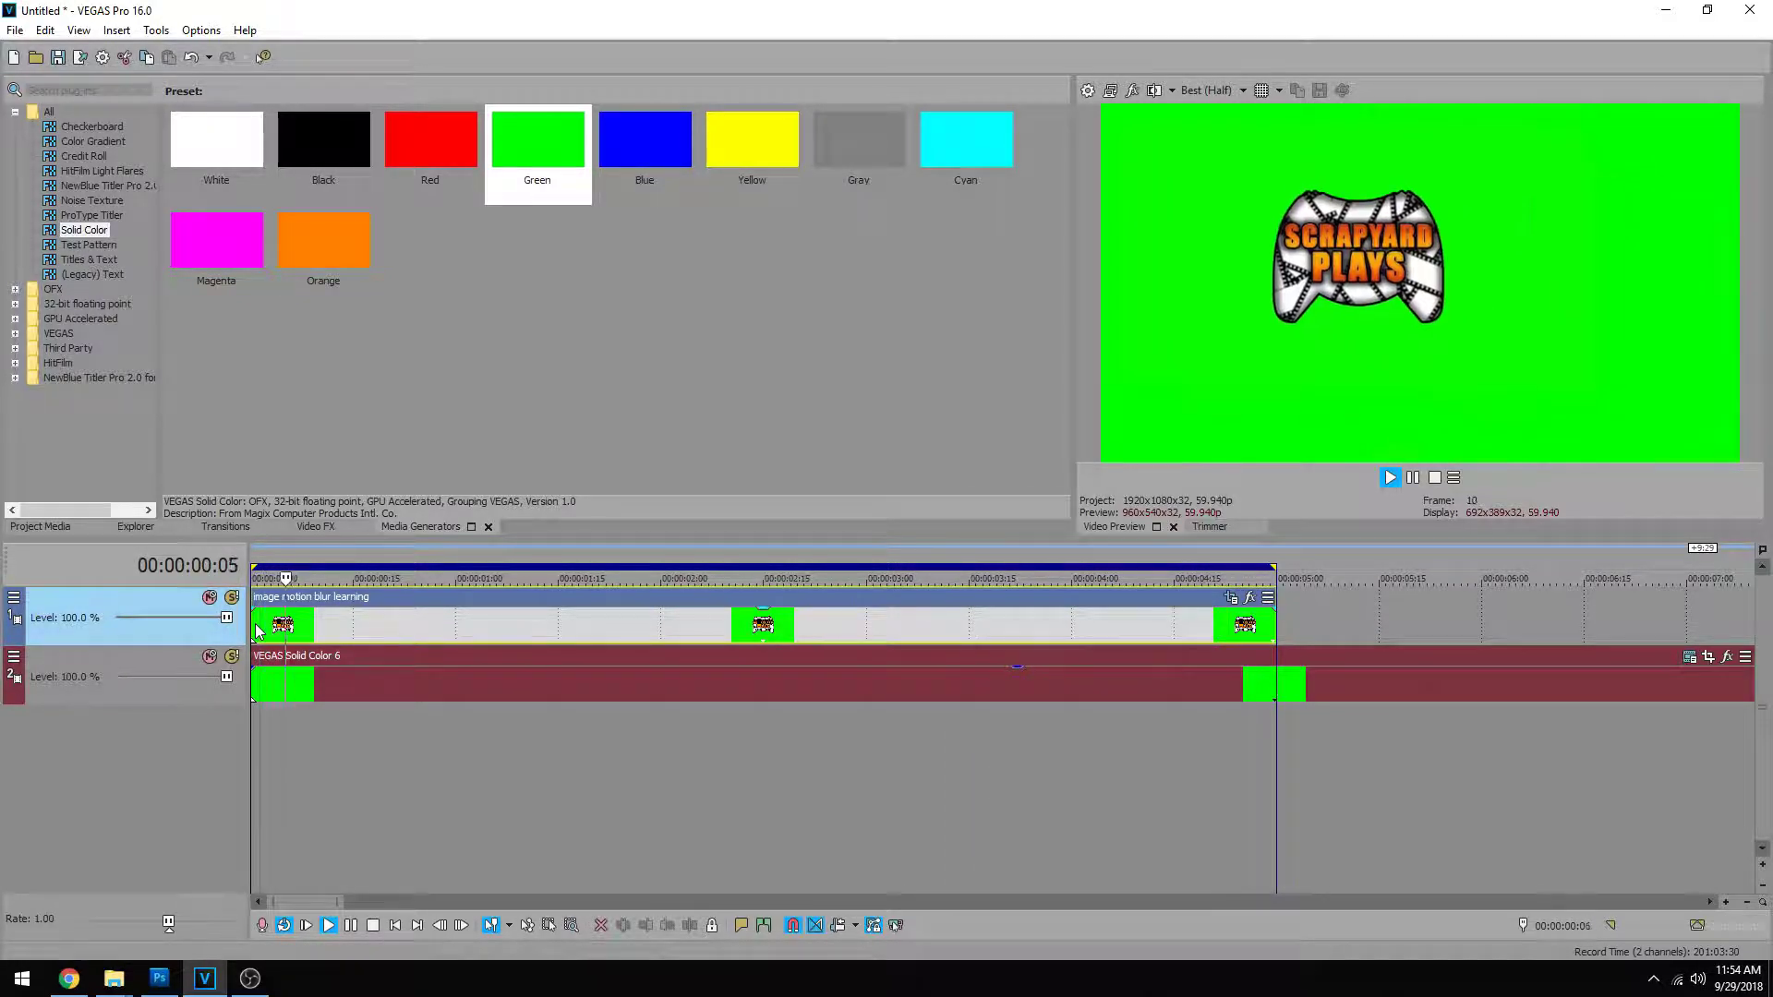
key(Return)
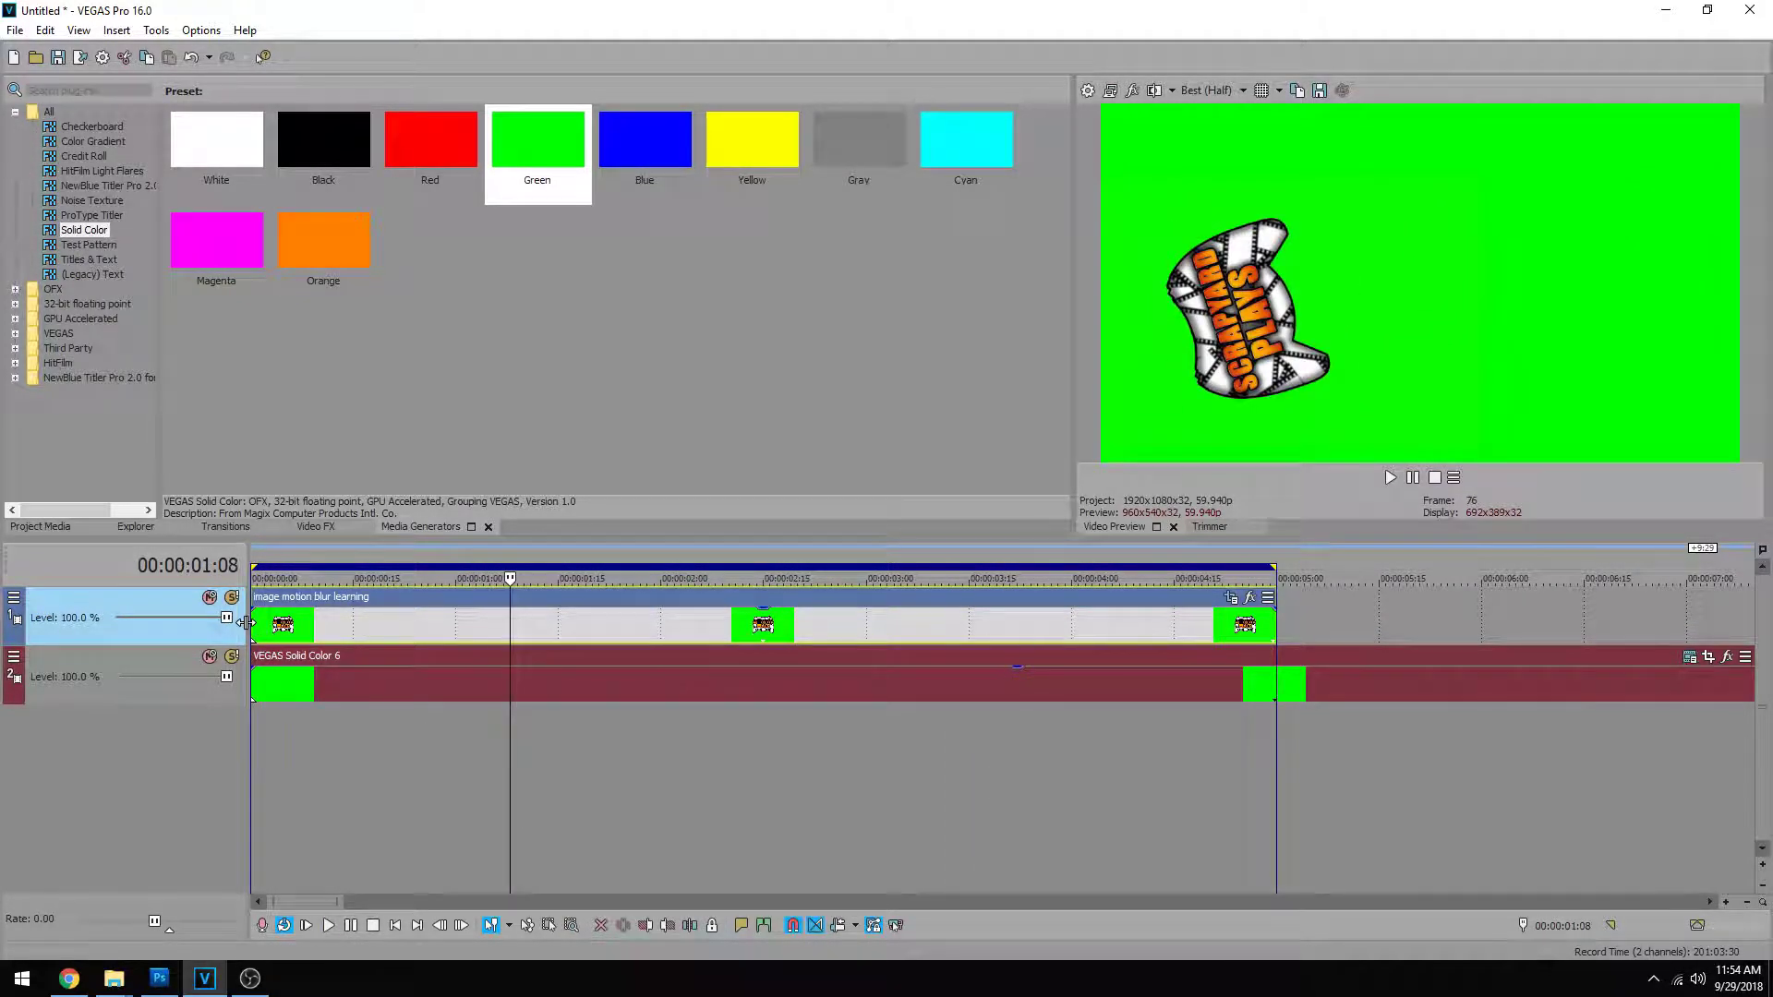
click(255, 620)
click(1232, 598)
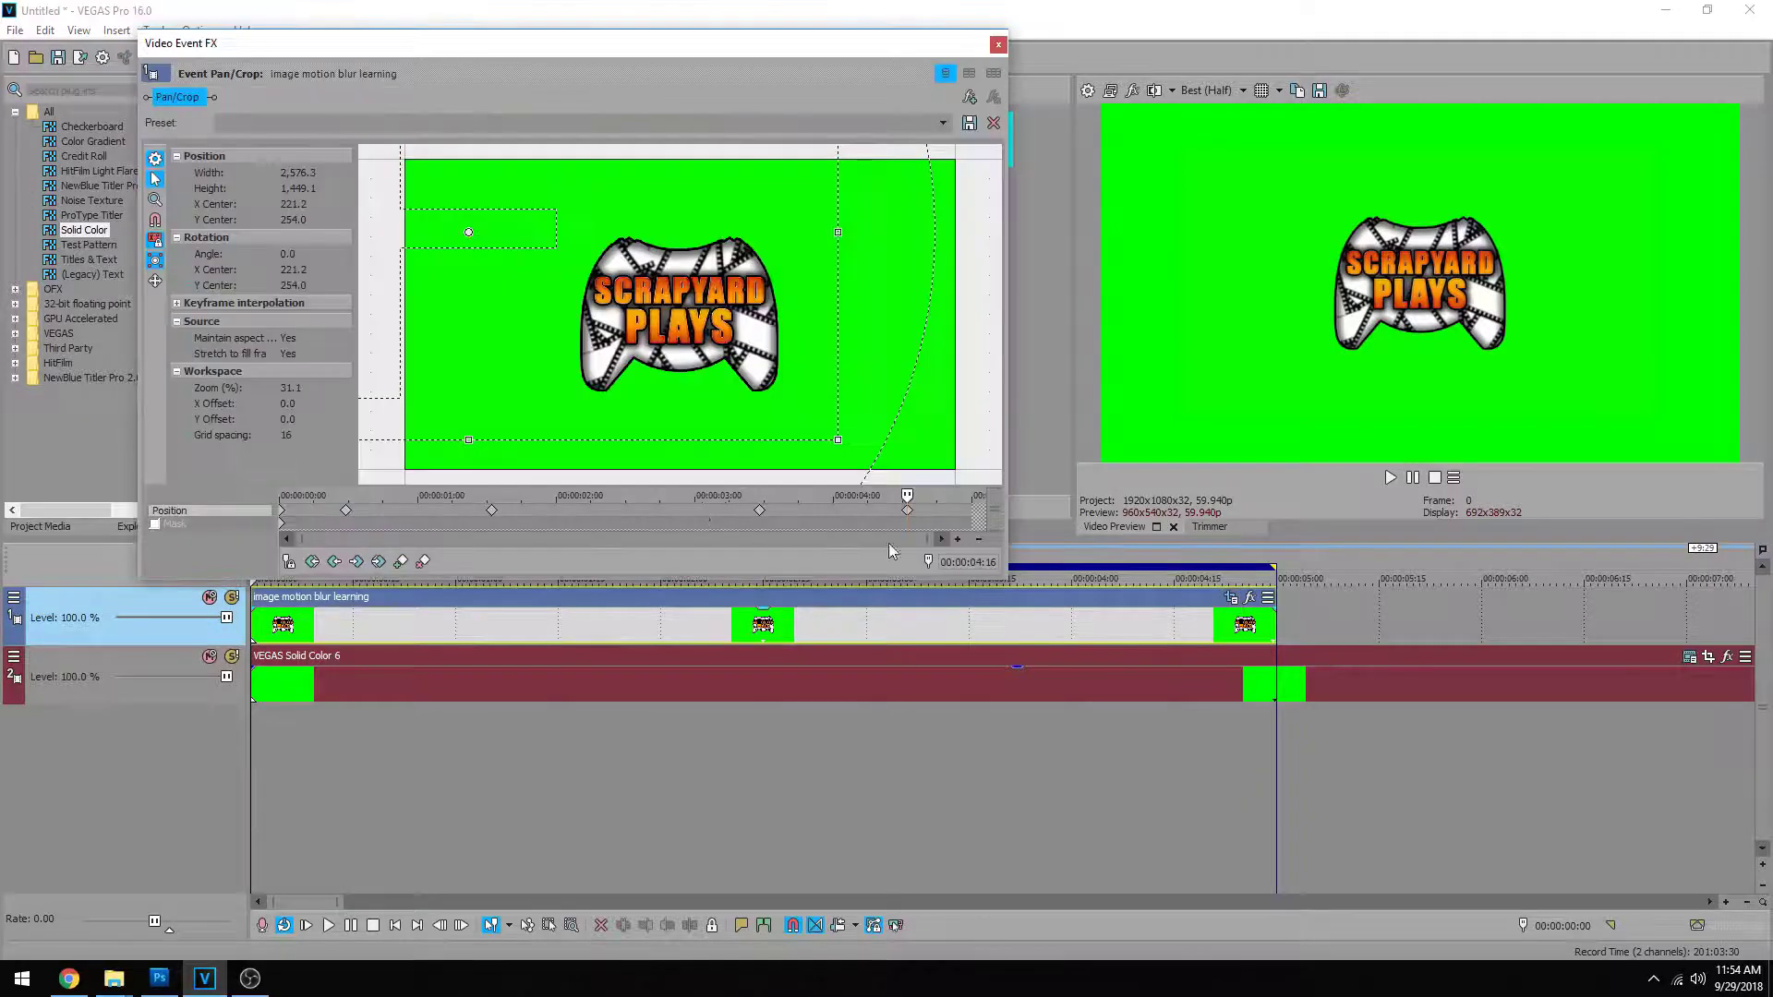
- Switch the four position keyframes from Linear to Fast and Slow interpolation, then close Pan/Crop
right_click(284, 517)
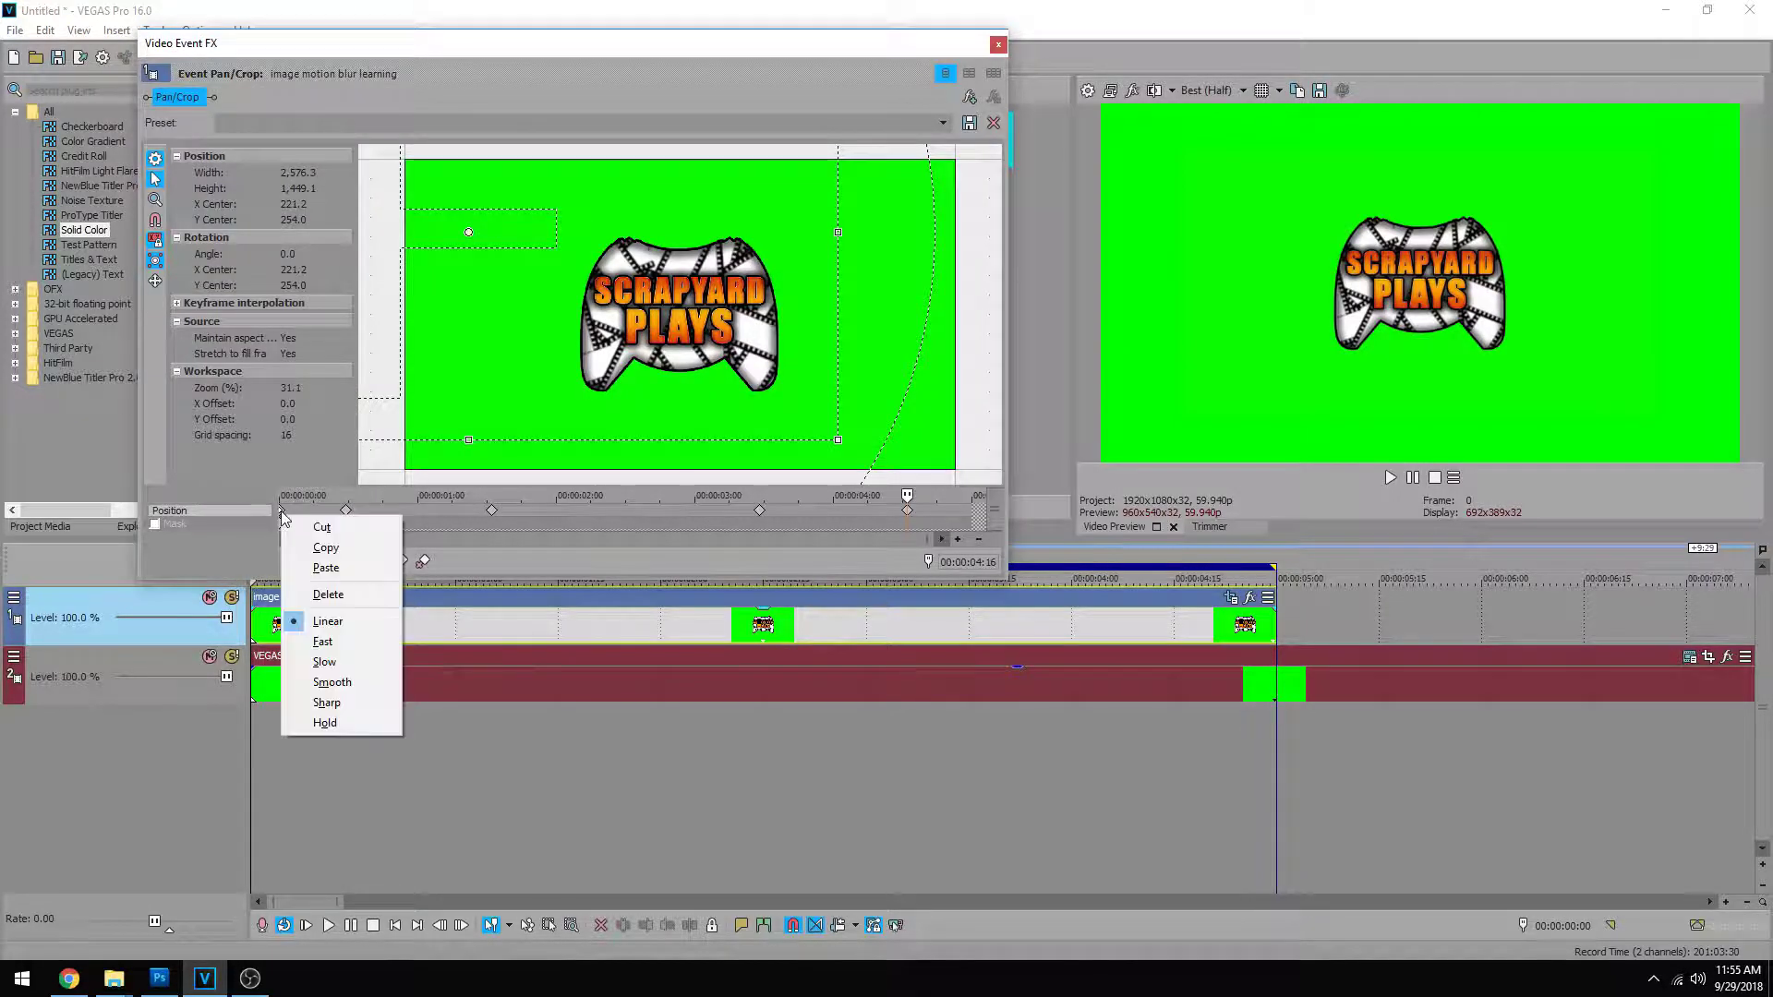
click(368, 639)
right_click(348, 522)
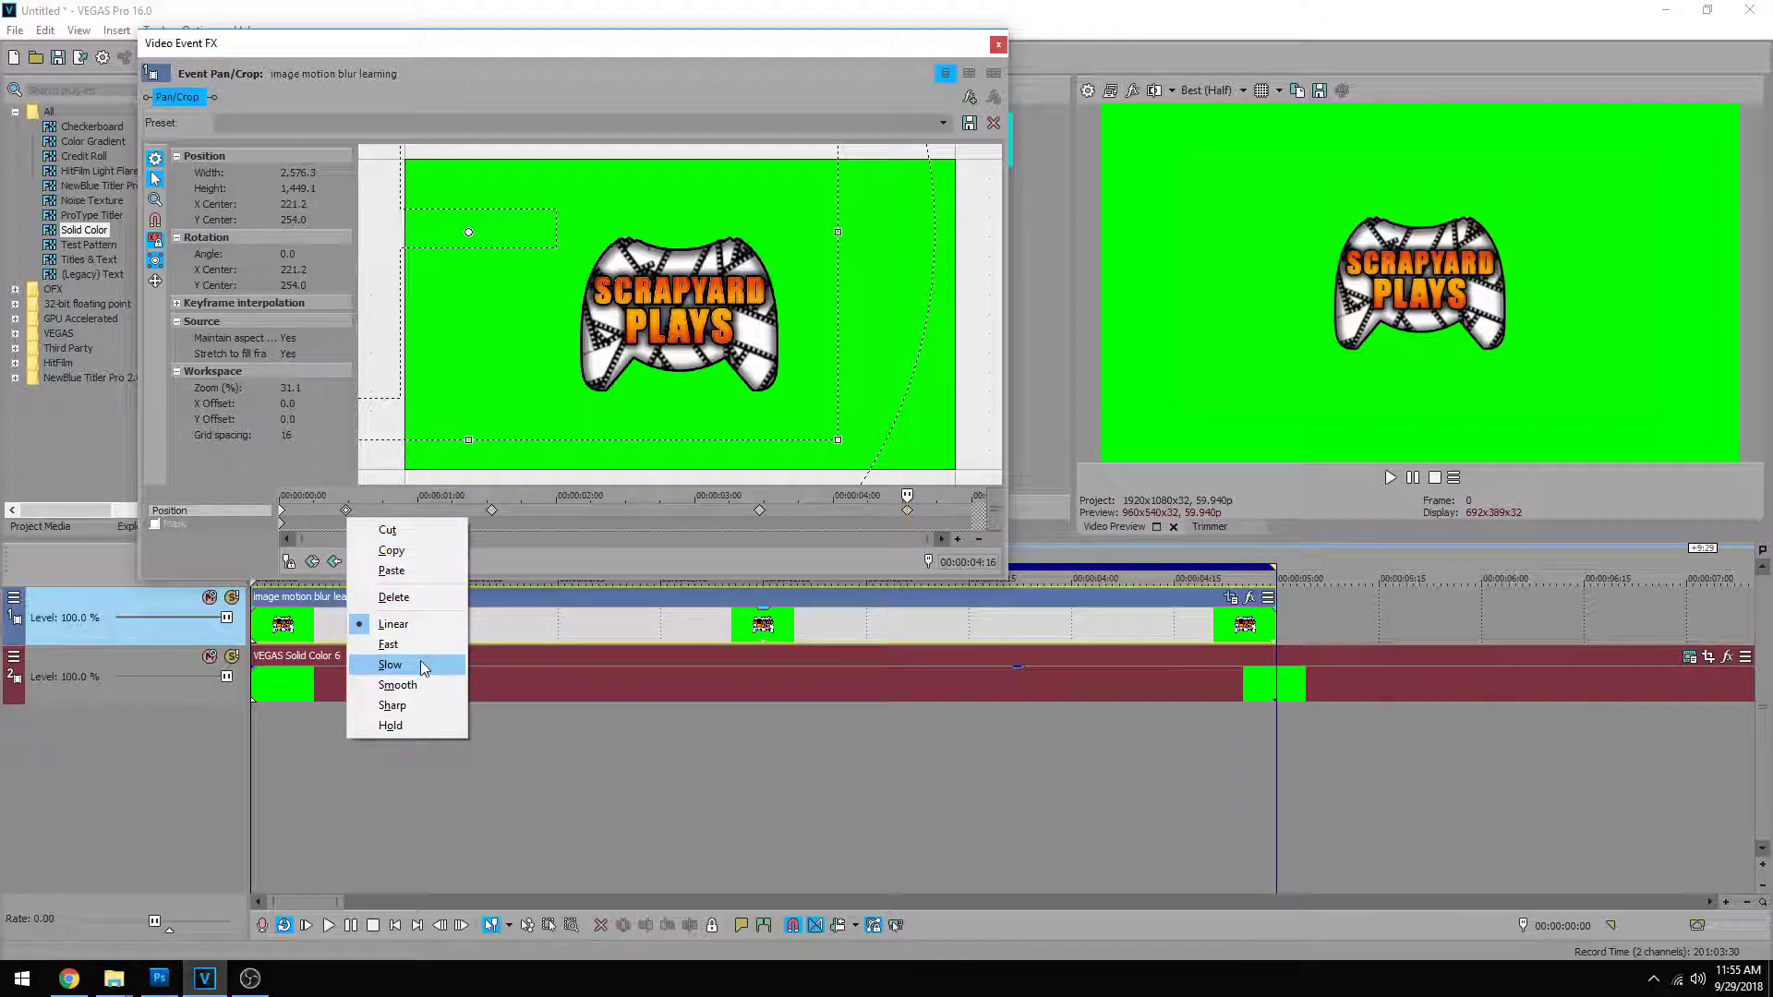
click(379, 665)
right_click(494, 520)
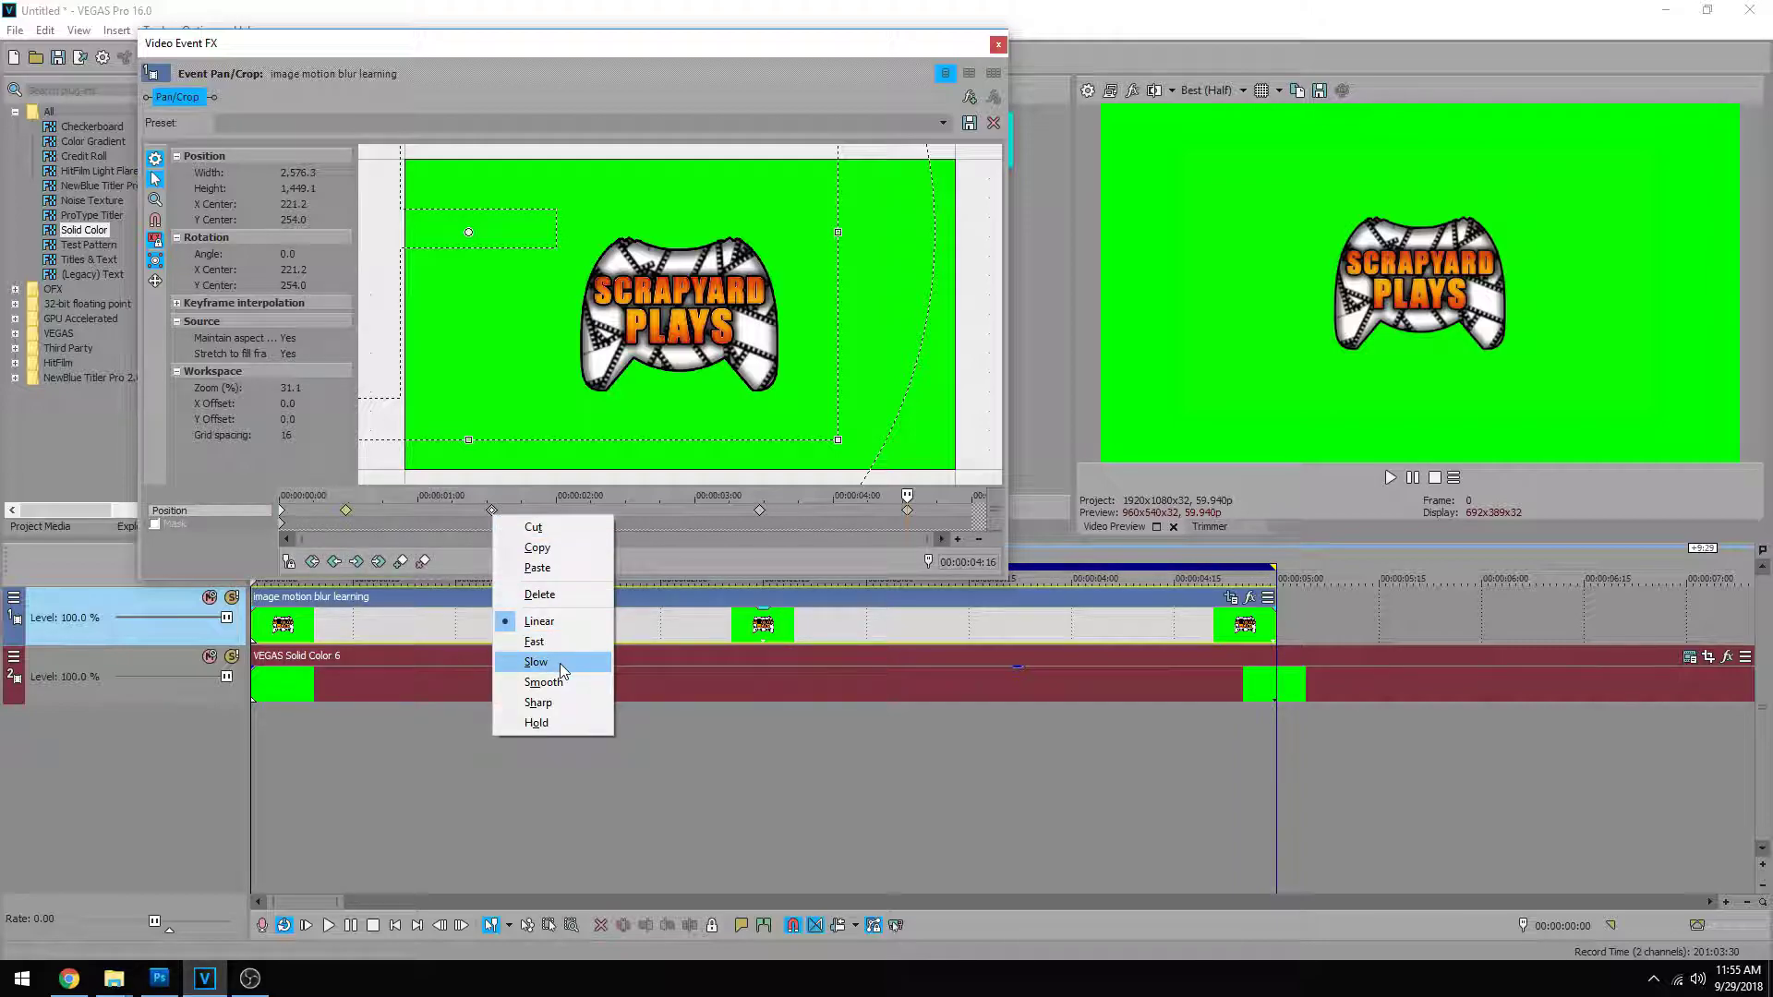
click(557, 675)
right_click(766, 517)
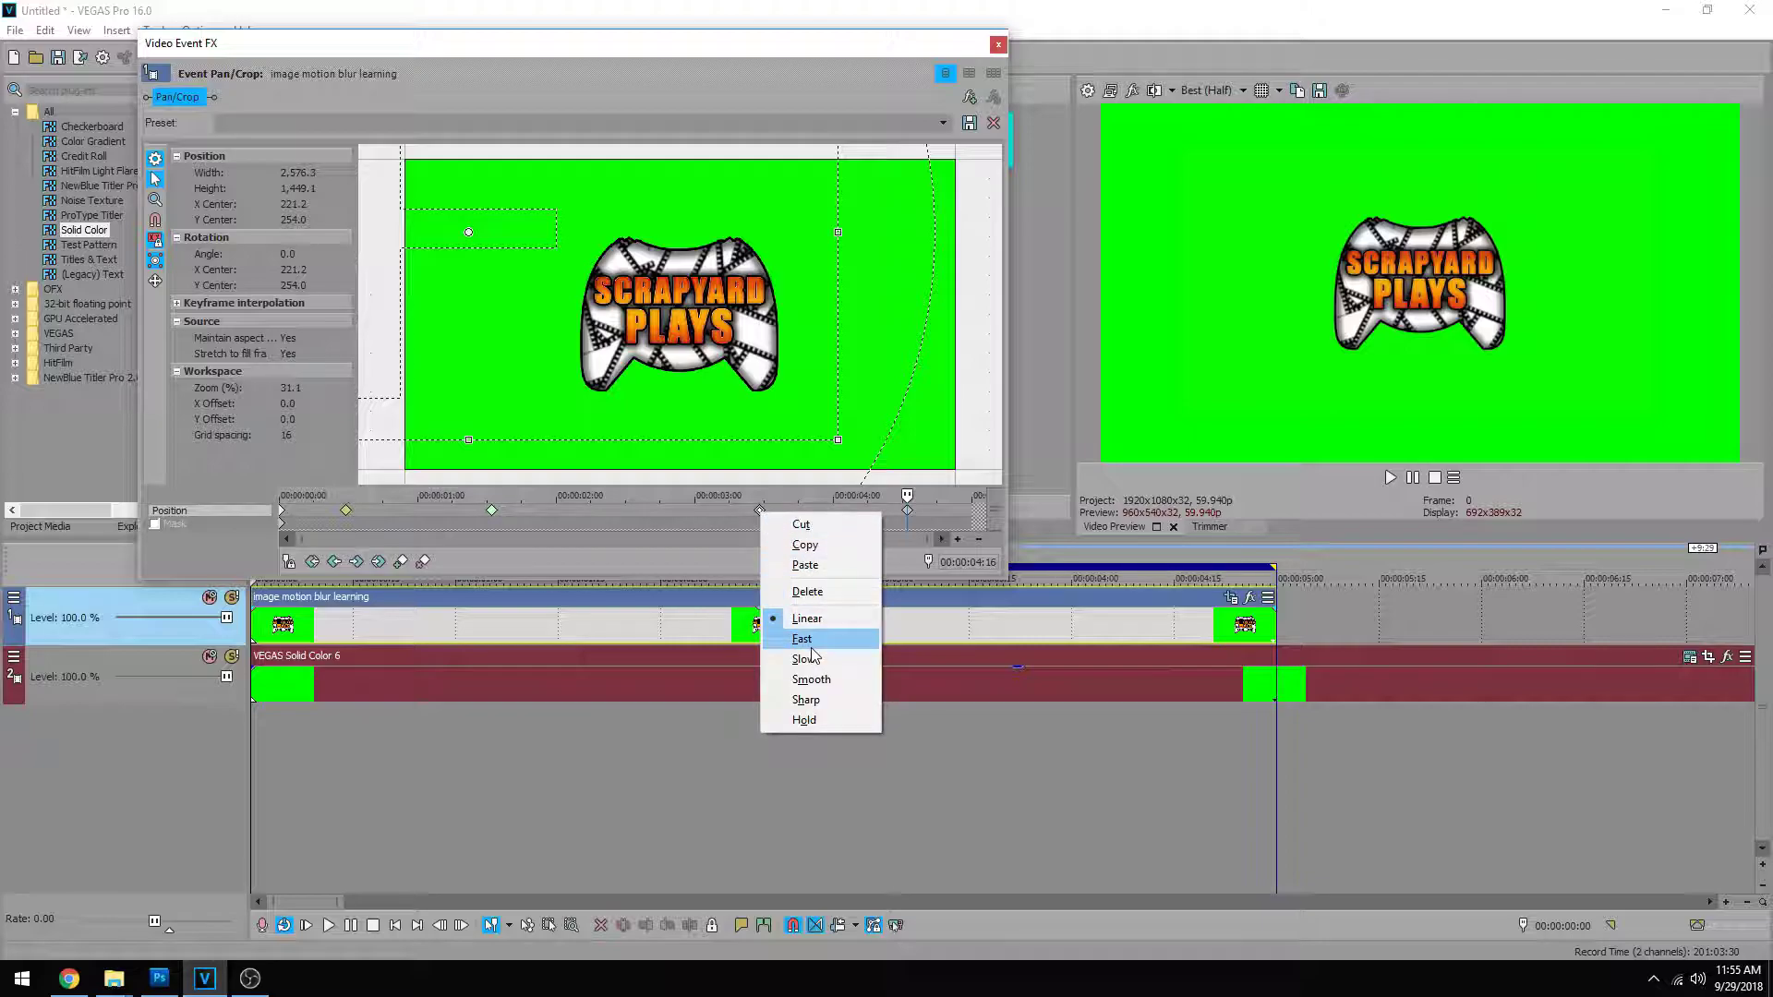
click(785, 659)
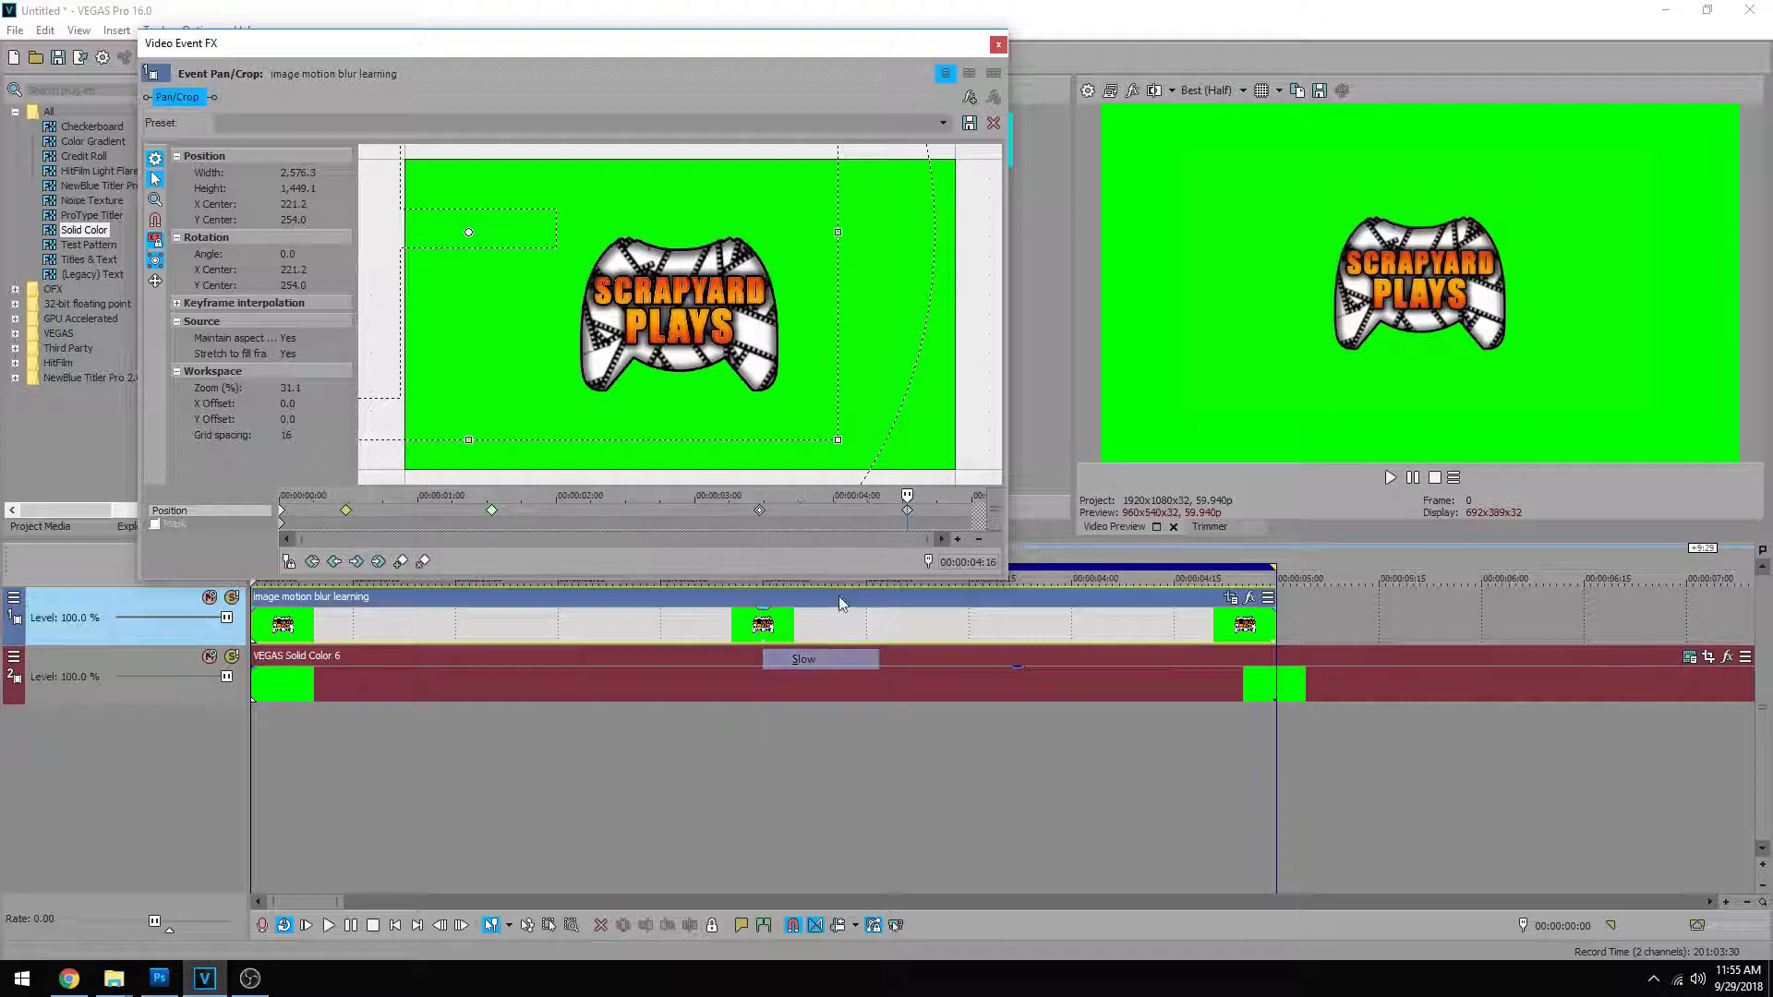
click(999, 45)
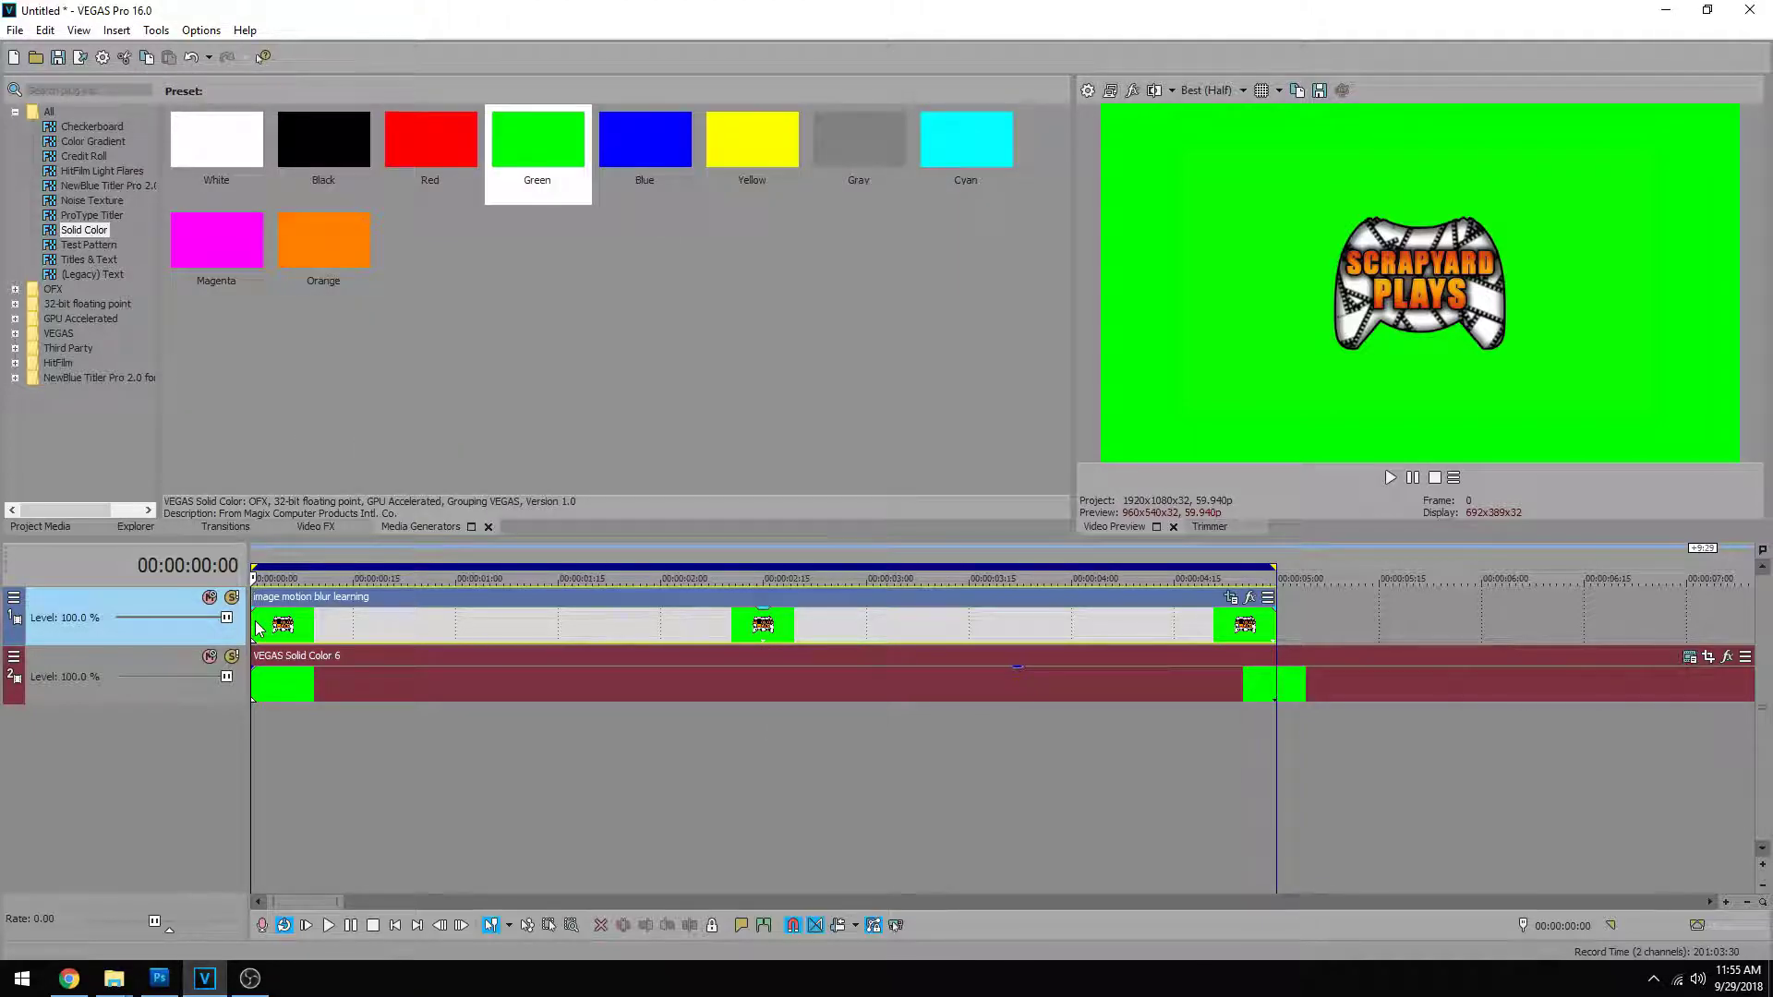
- Play the eased logo motion, stop it, and return to 00:00:00:00
key(space)
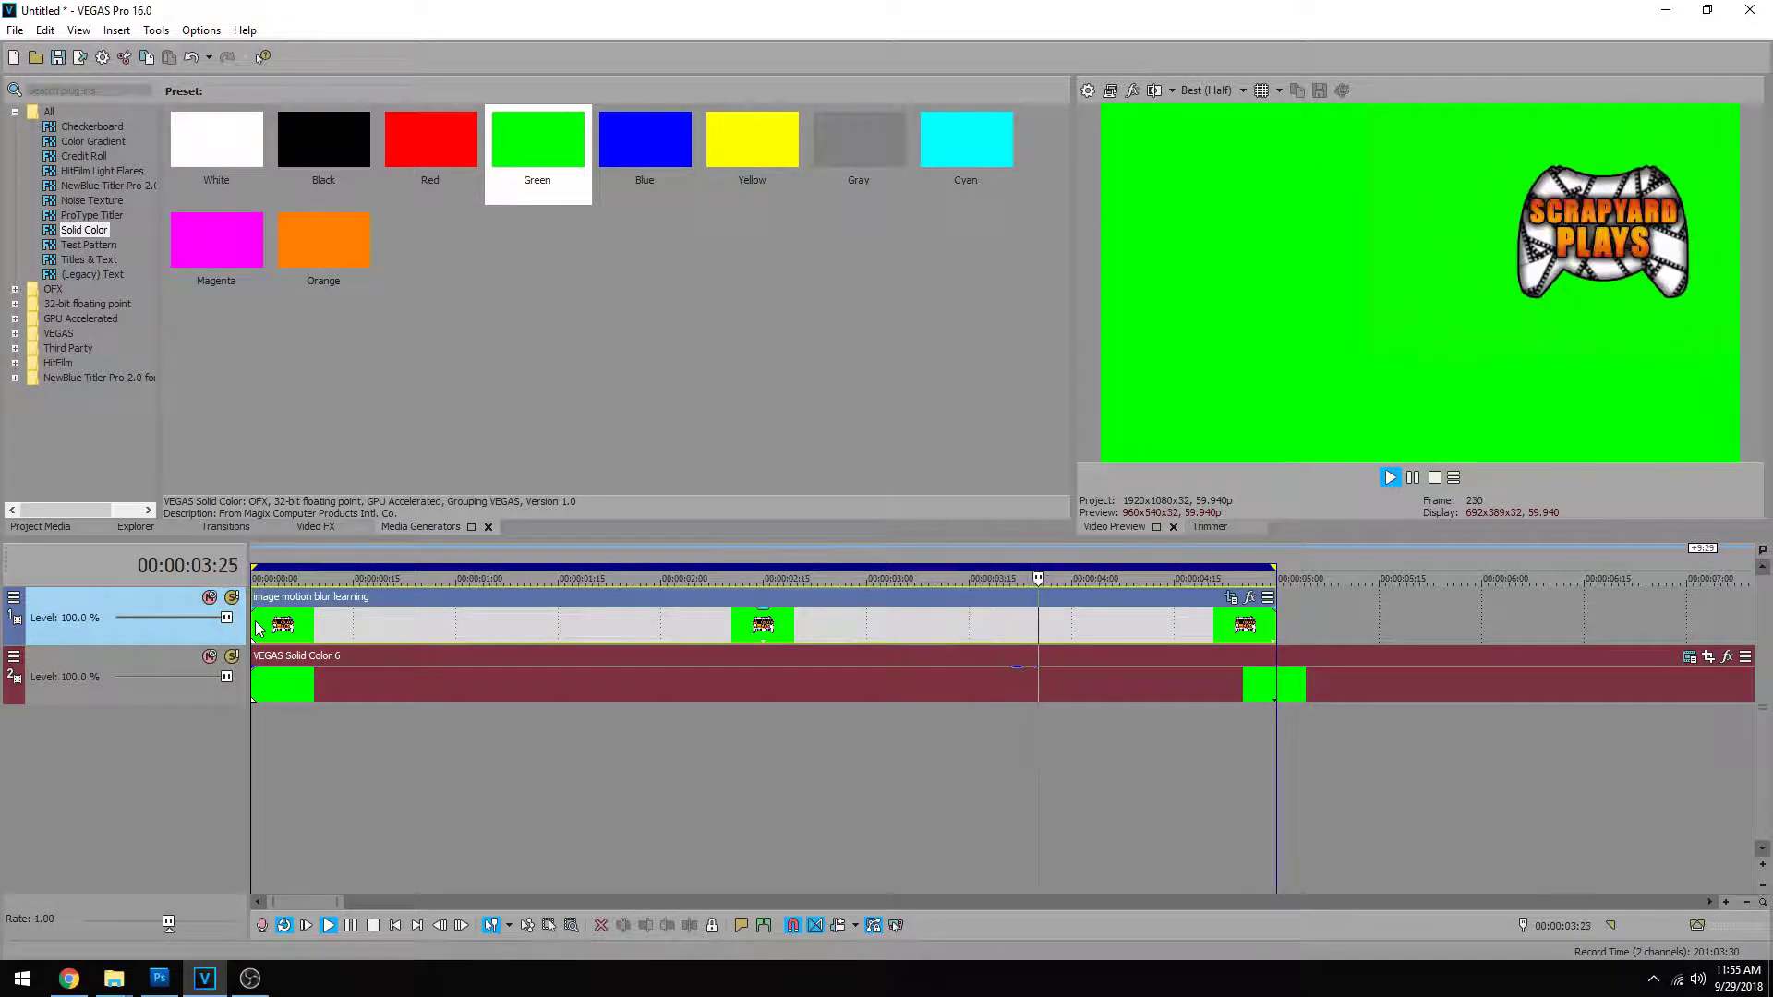
key(space)
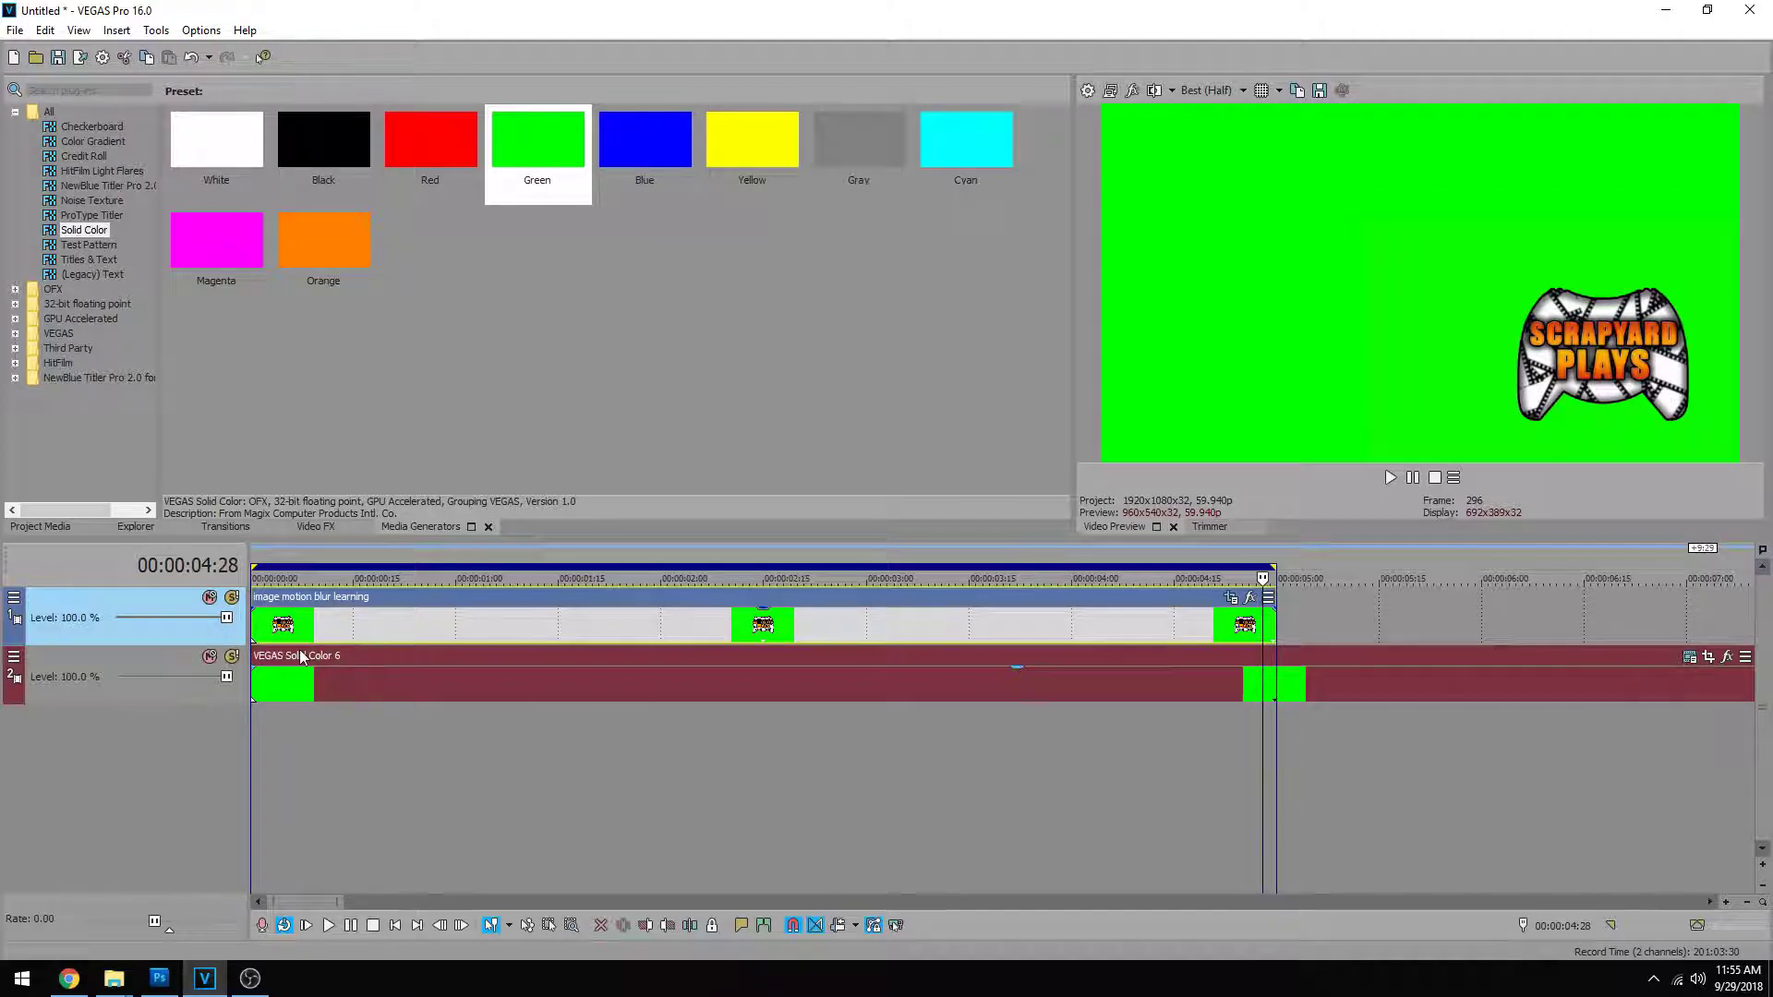
click(257, 634)
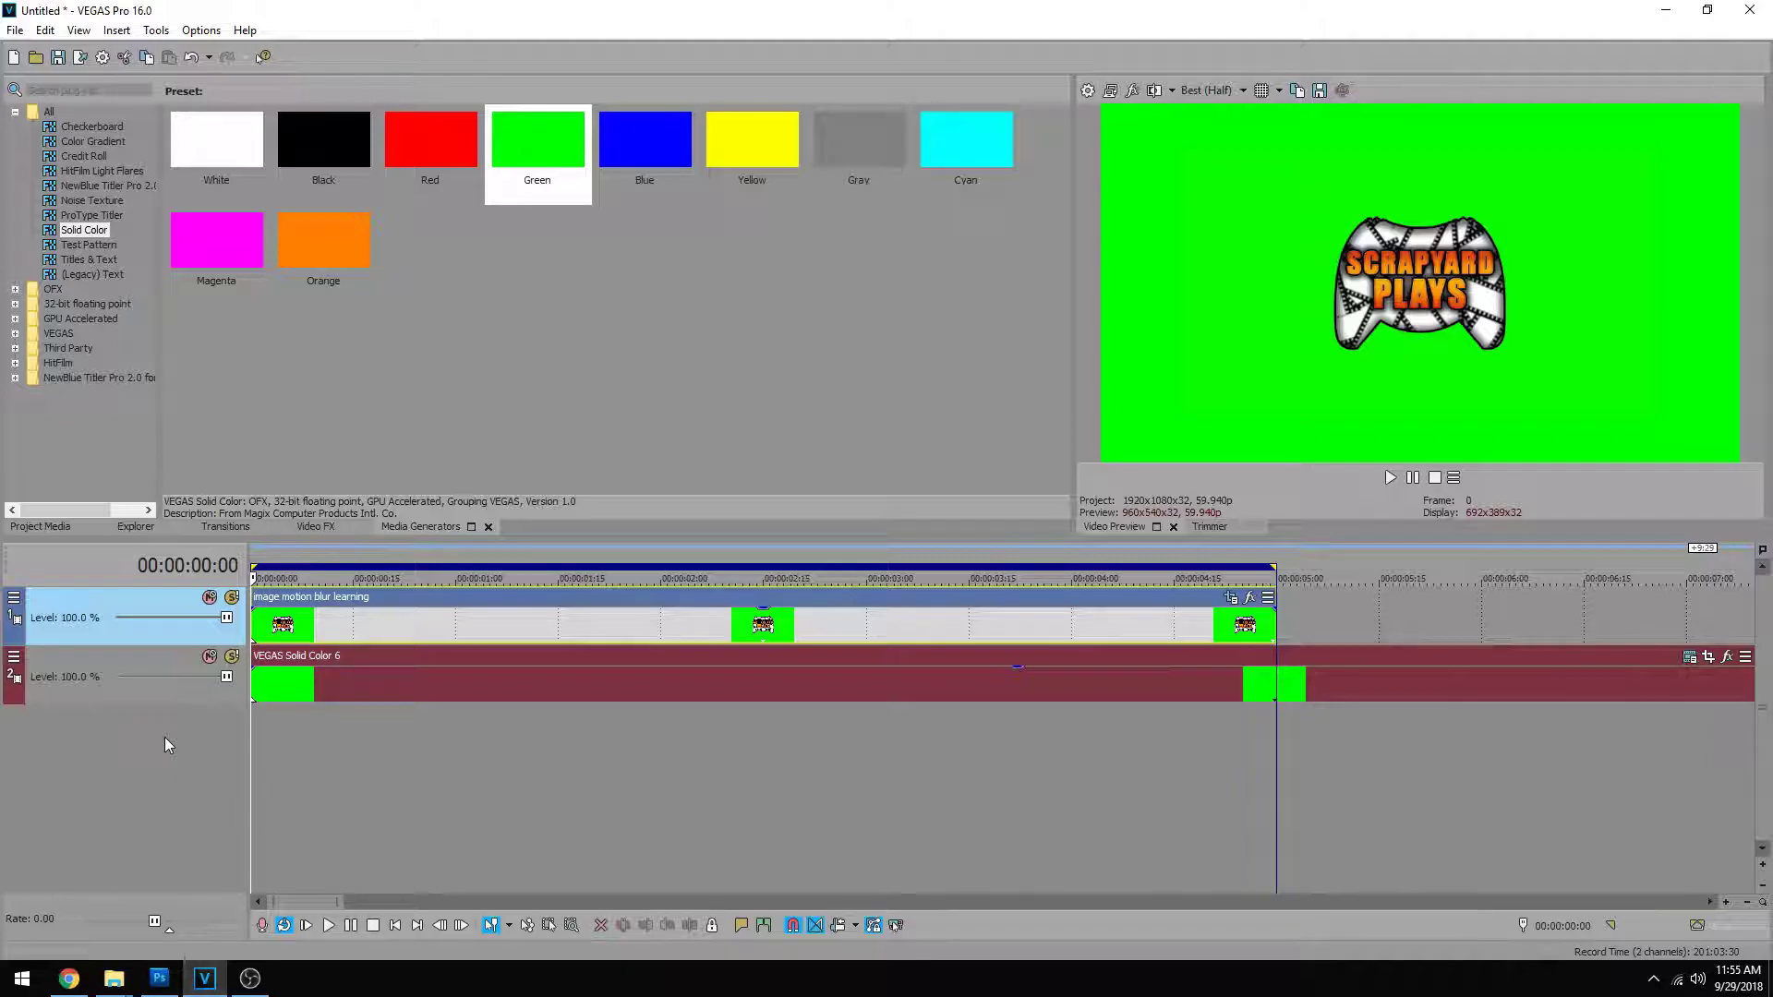
- Reveal the video bus track with Ctrl+Shift+B and insert a Motion Blur Amount envelope on it
key(ctrl+shift+b)
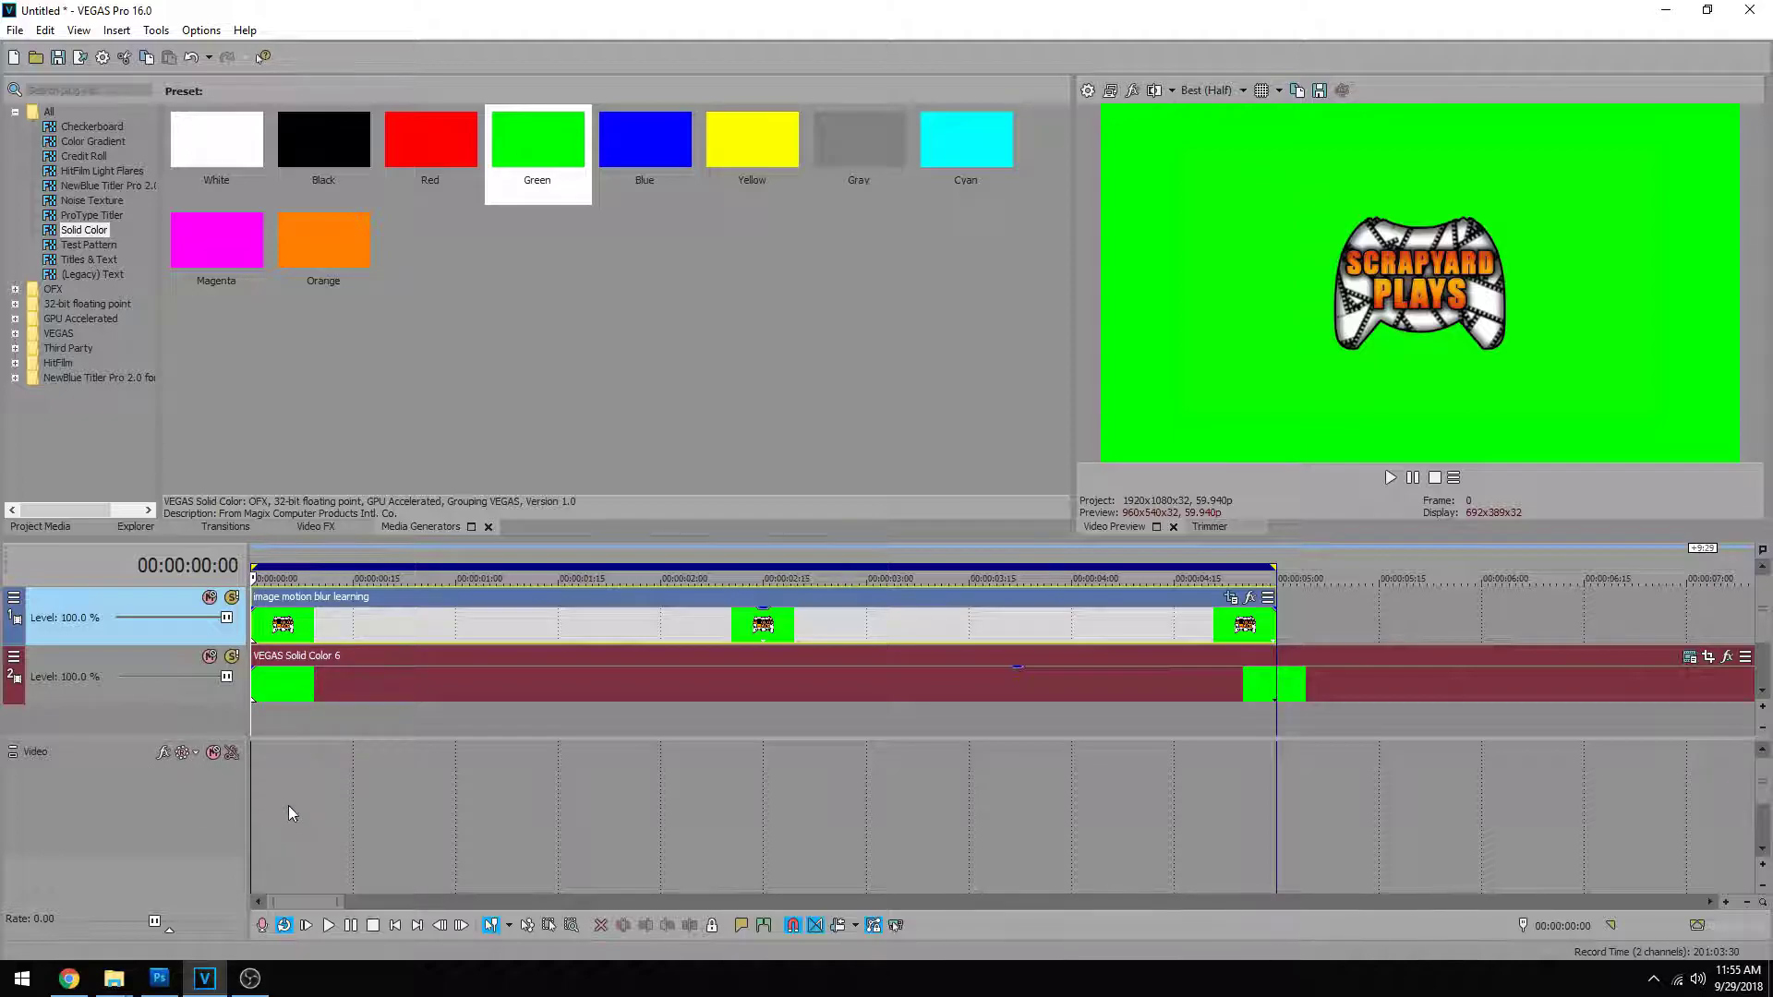
right_click(319, 783)
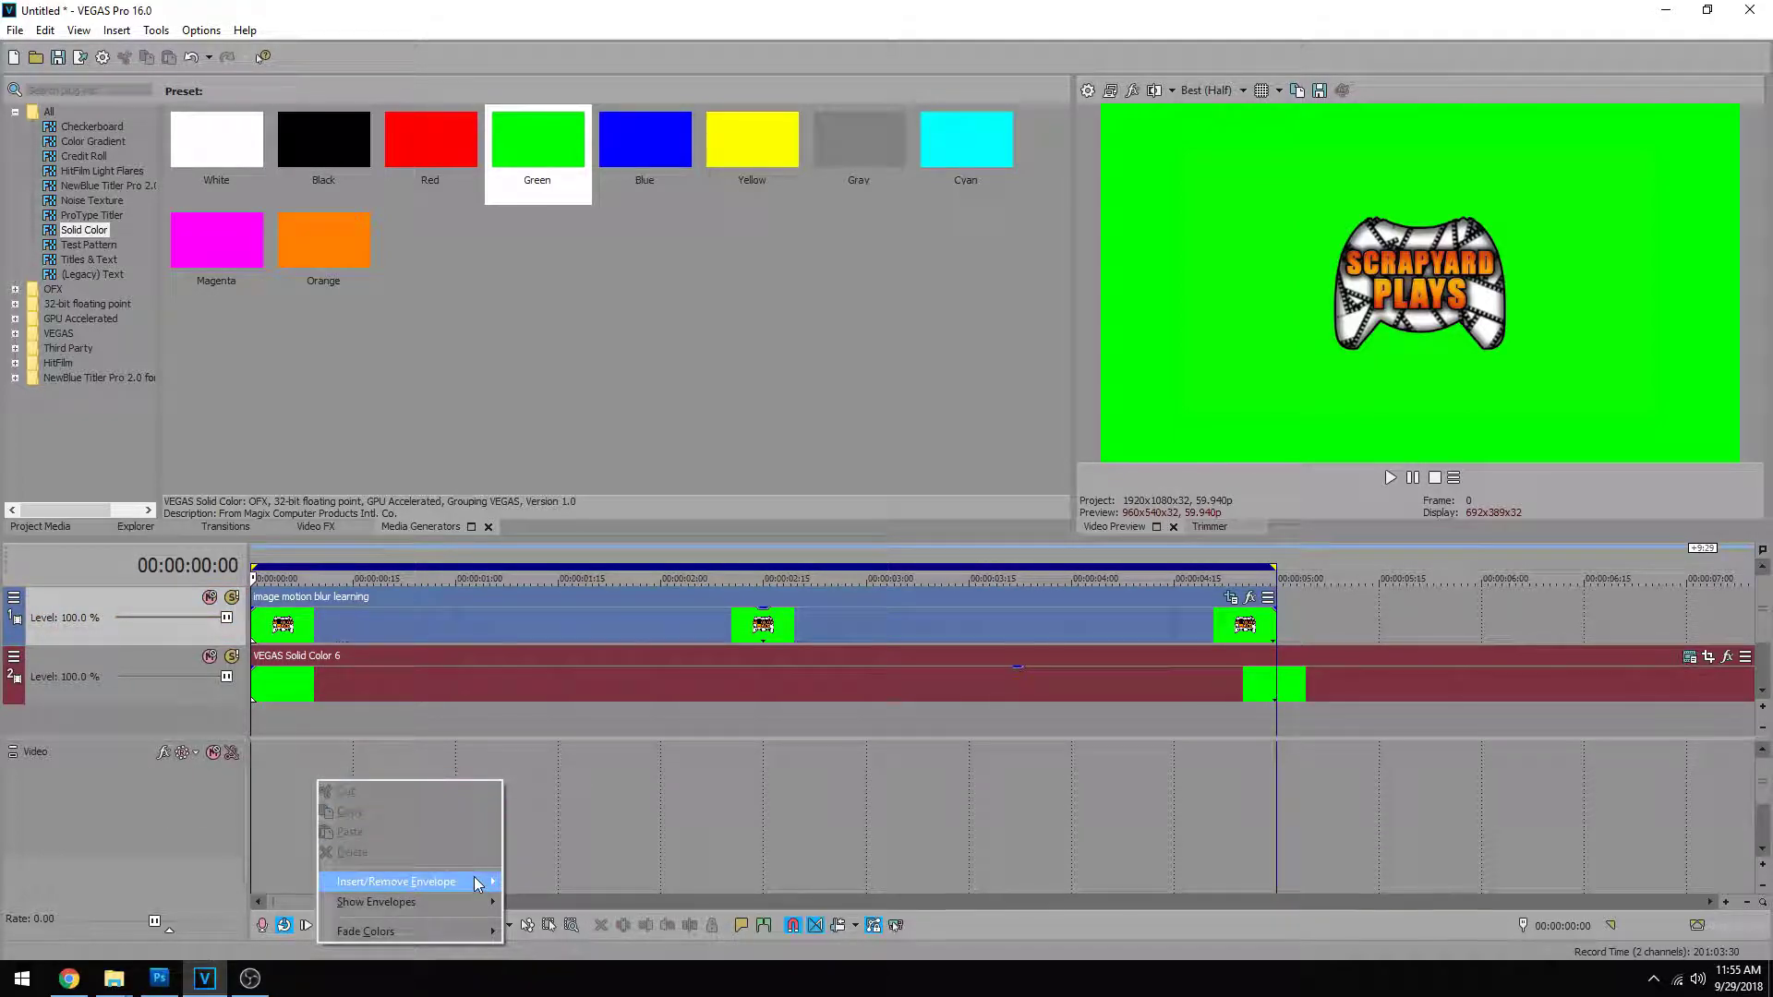
mouse_move(474, 881)
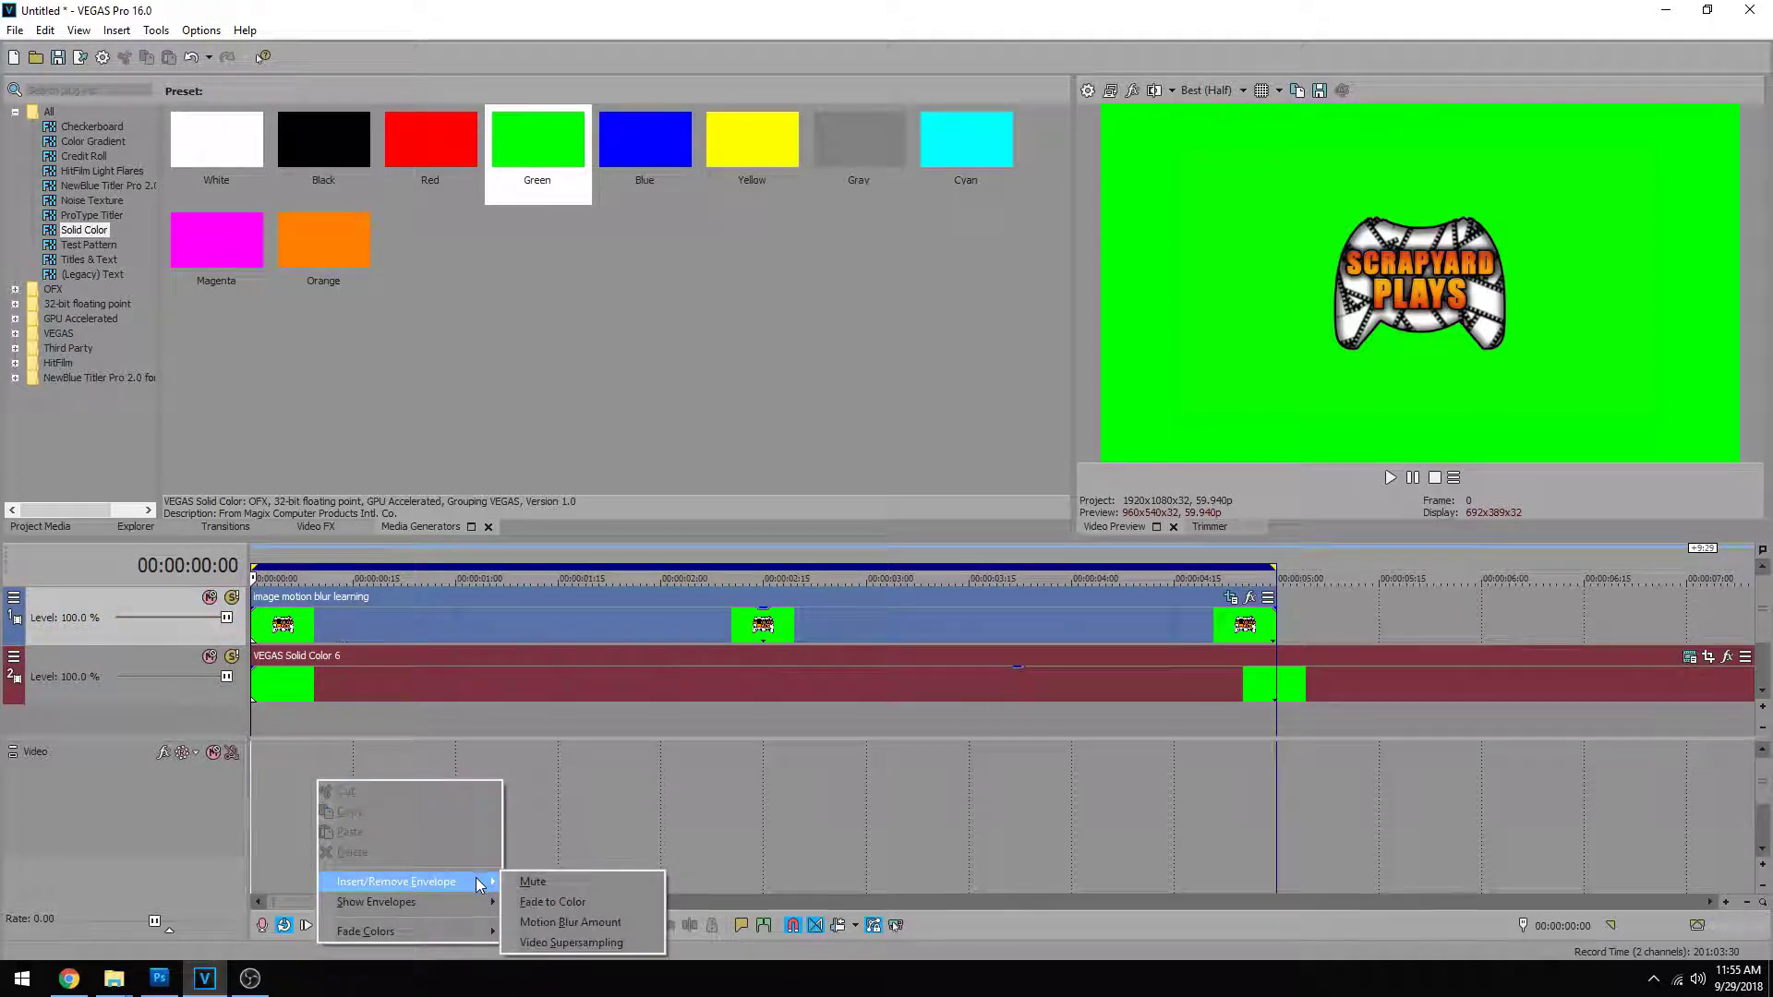
click(552, 921)
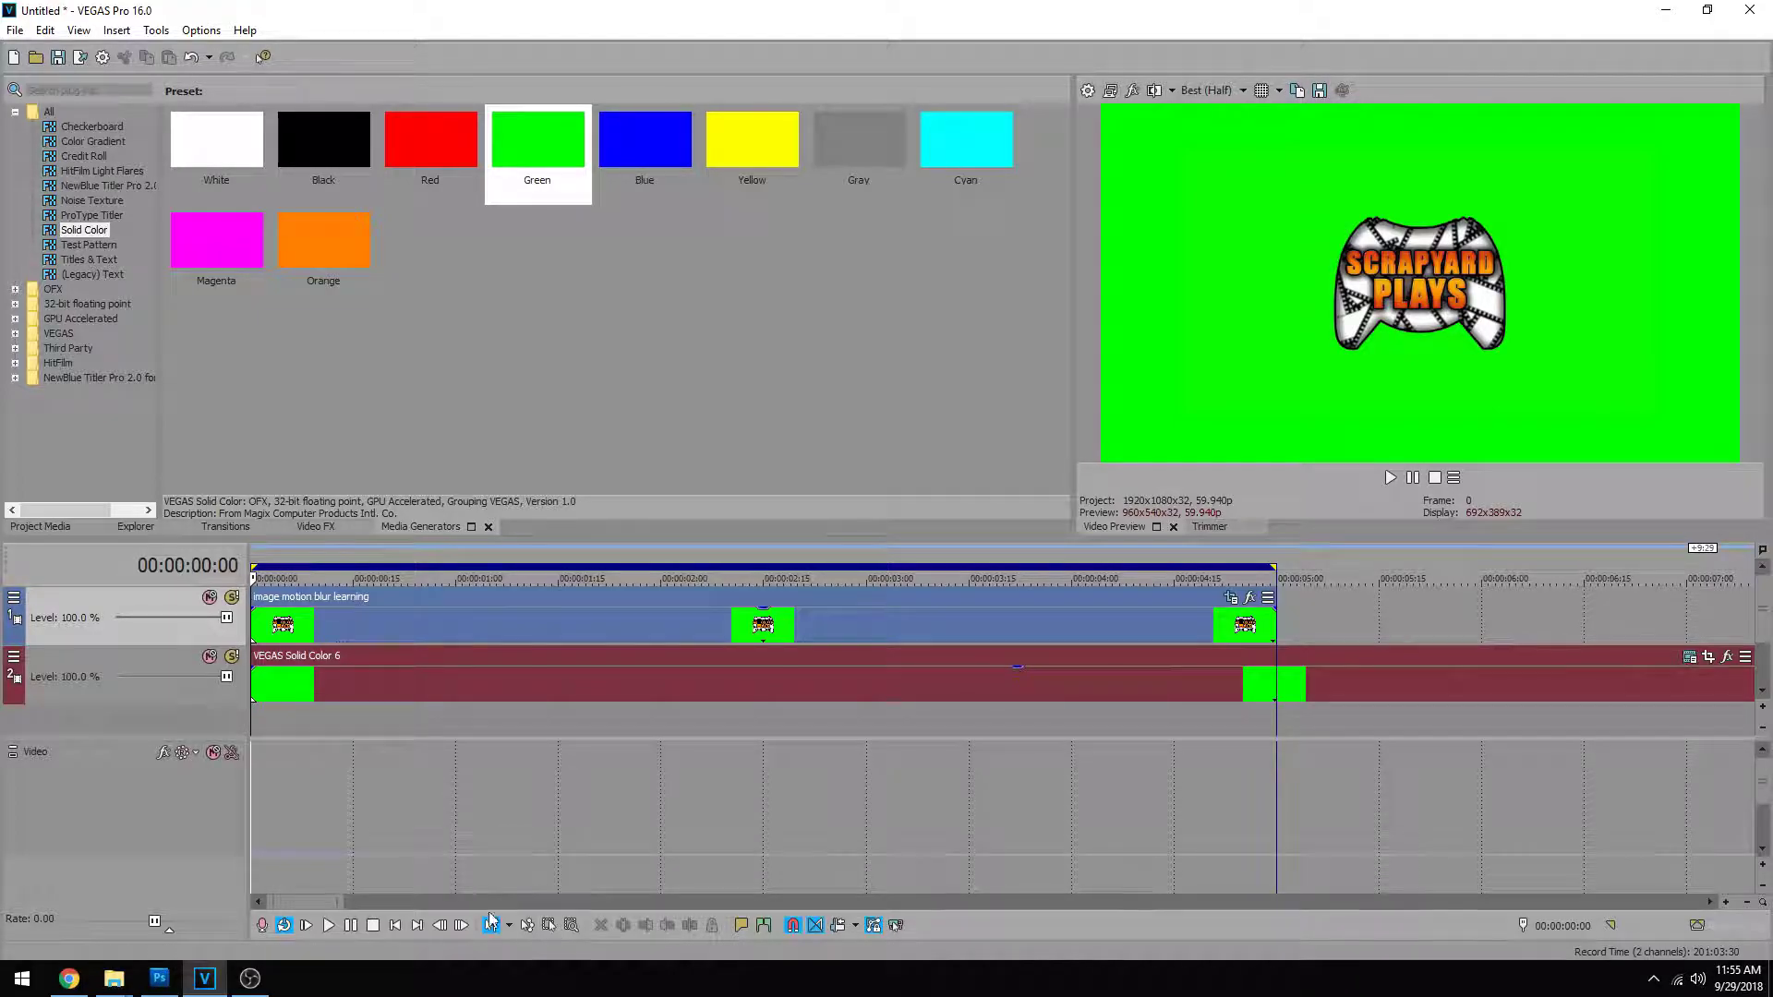
click(289, 792)
- Raise the video bus Motion Blur envelope to 00:00:00:01 and play the blurred logo from 00:00:00:07
drag(287, 779, 430, 784)
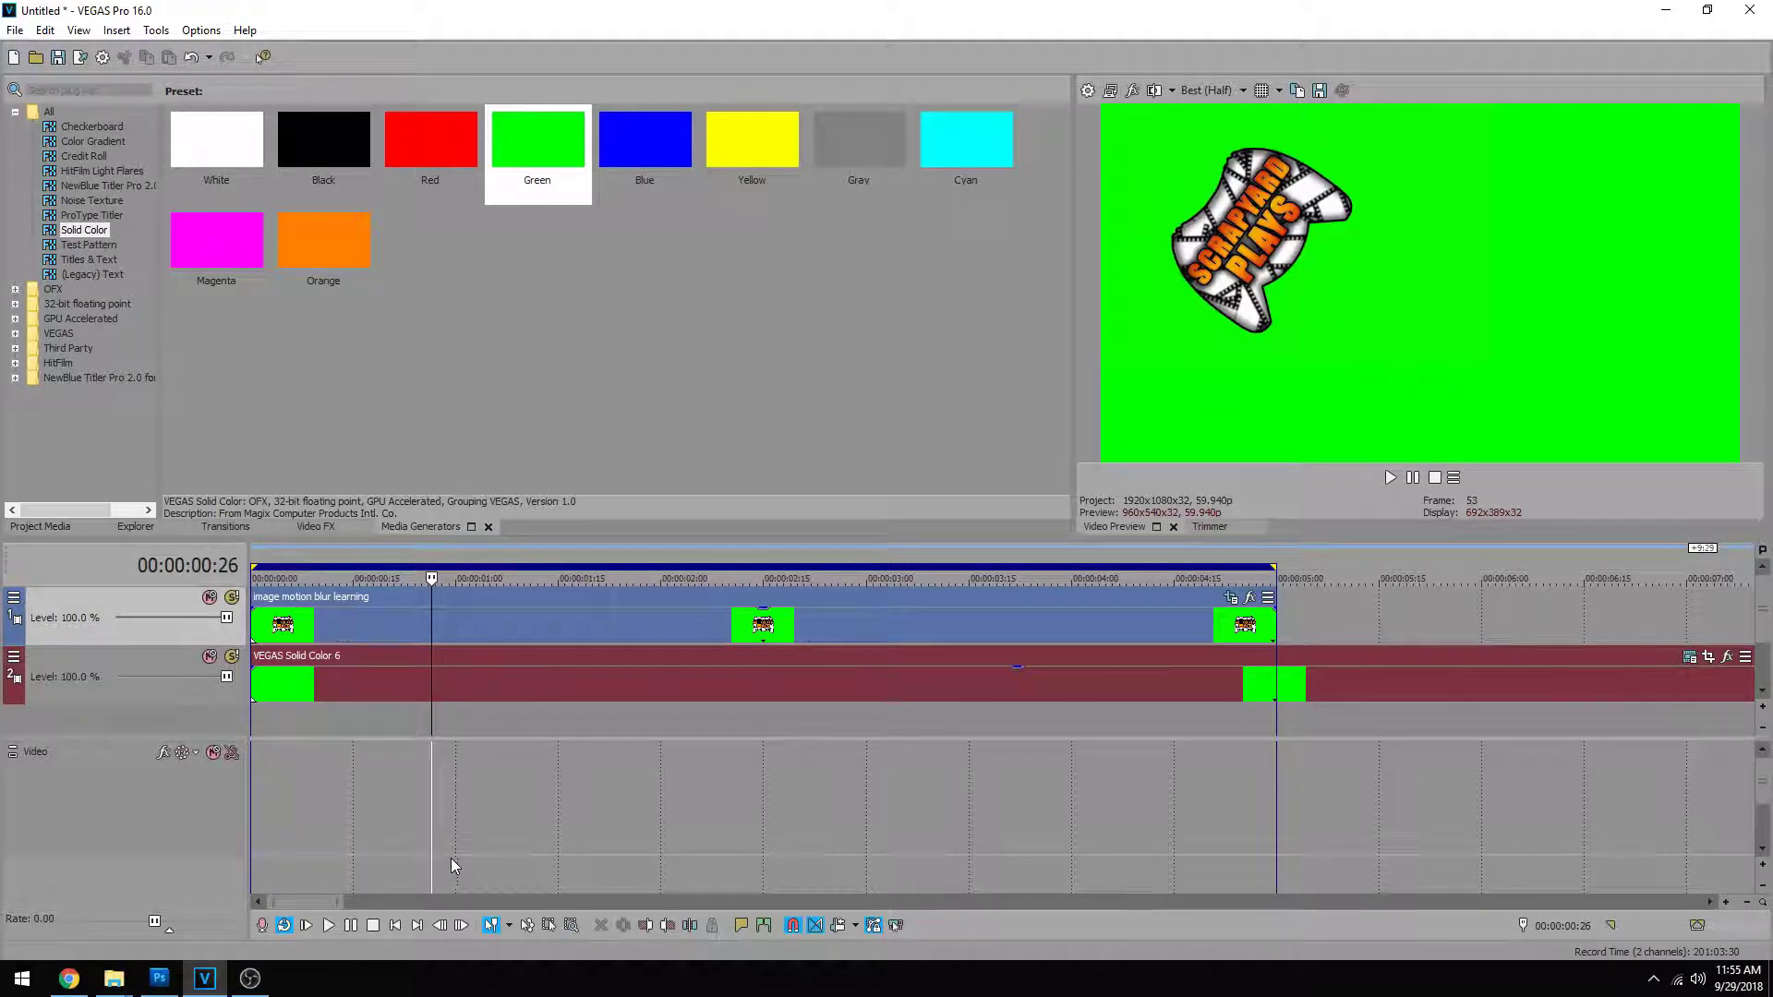
mouse_move(463, 855)
mouse_down()
mouse_move(486, 689)
mouse_move(466, 866)
mouse_up()
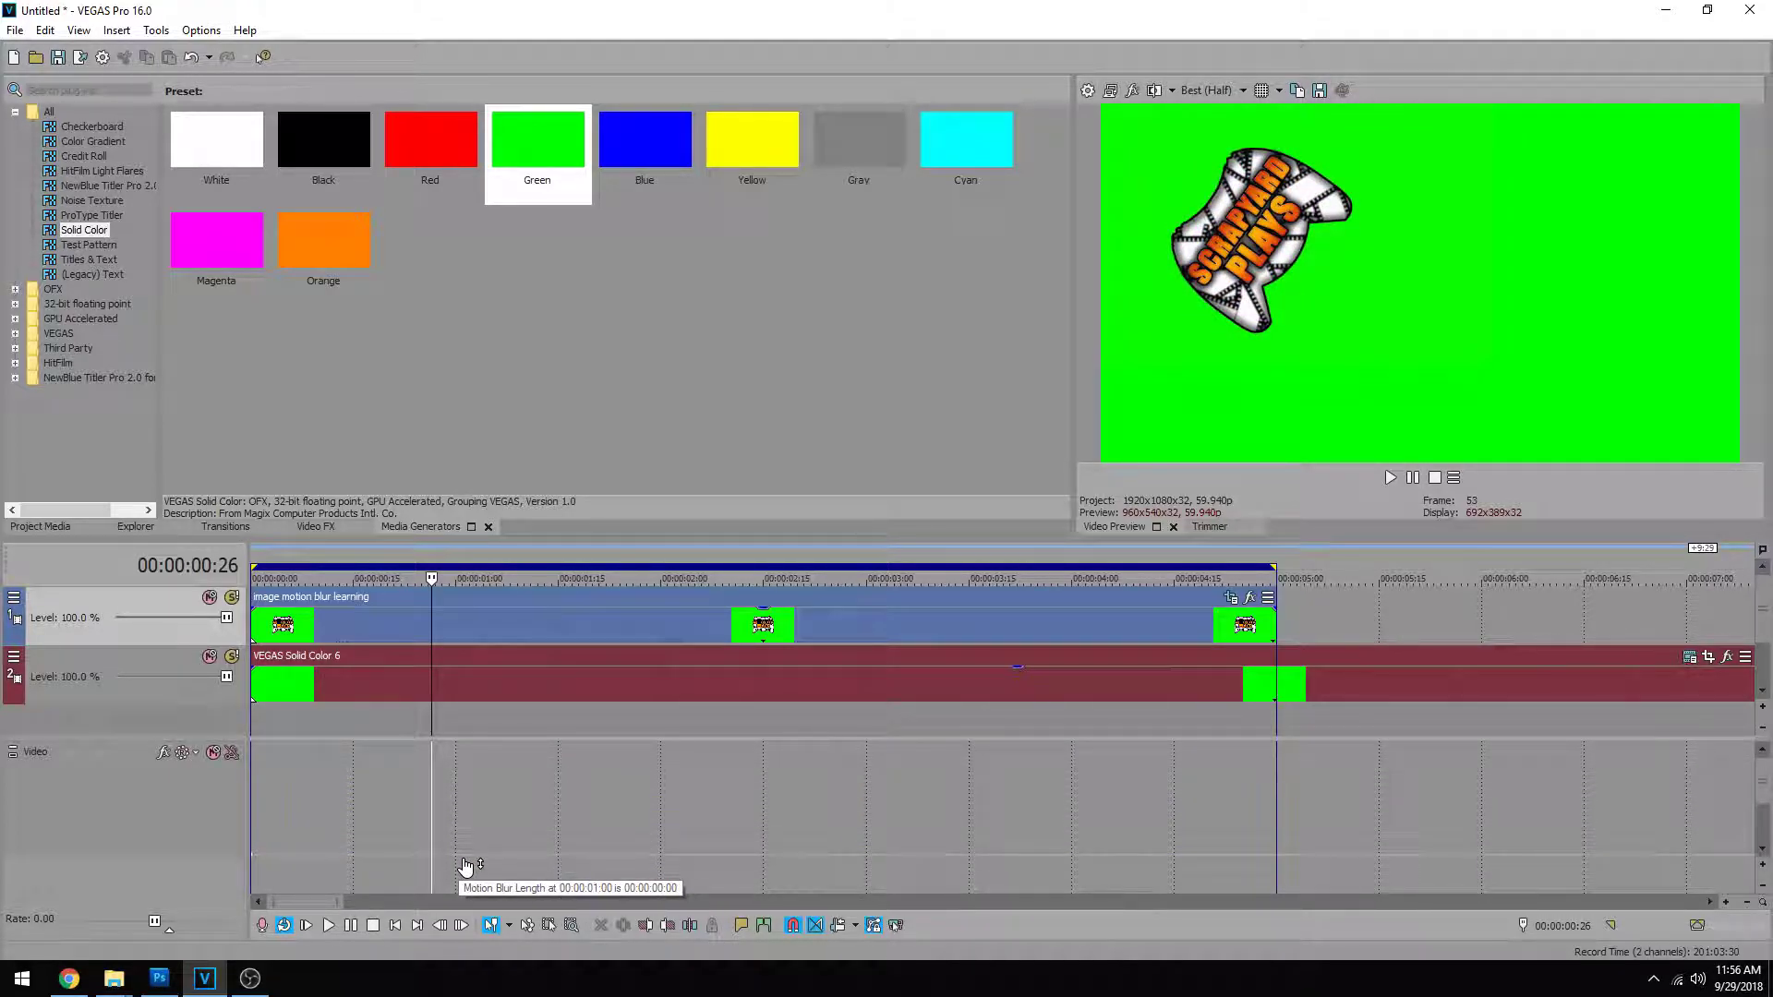
drag(465, 866, 489, 855)
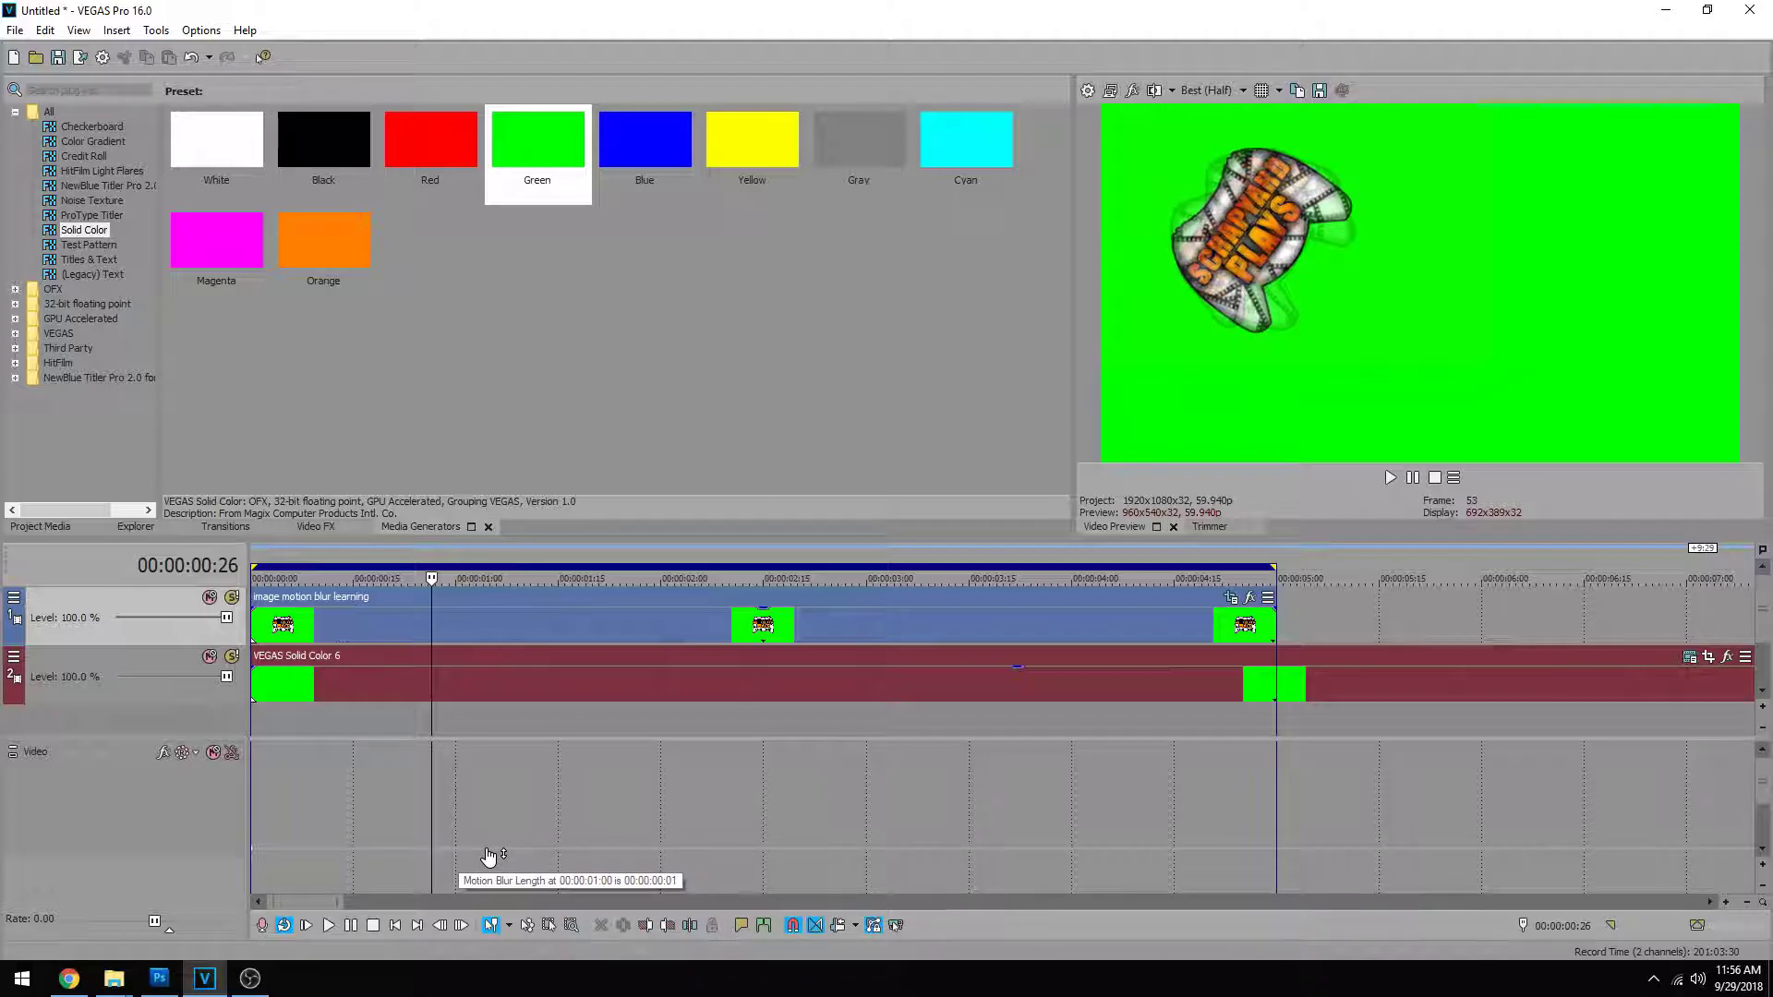
drag(490, 855, 494, 853)
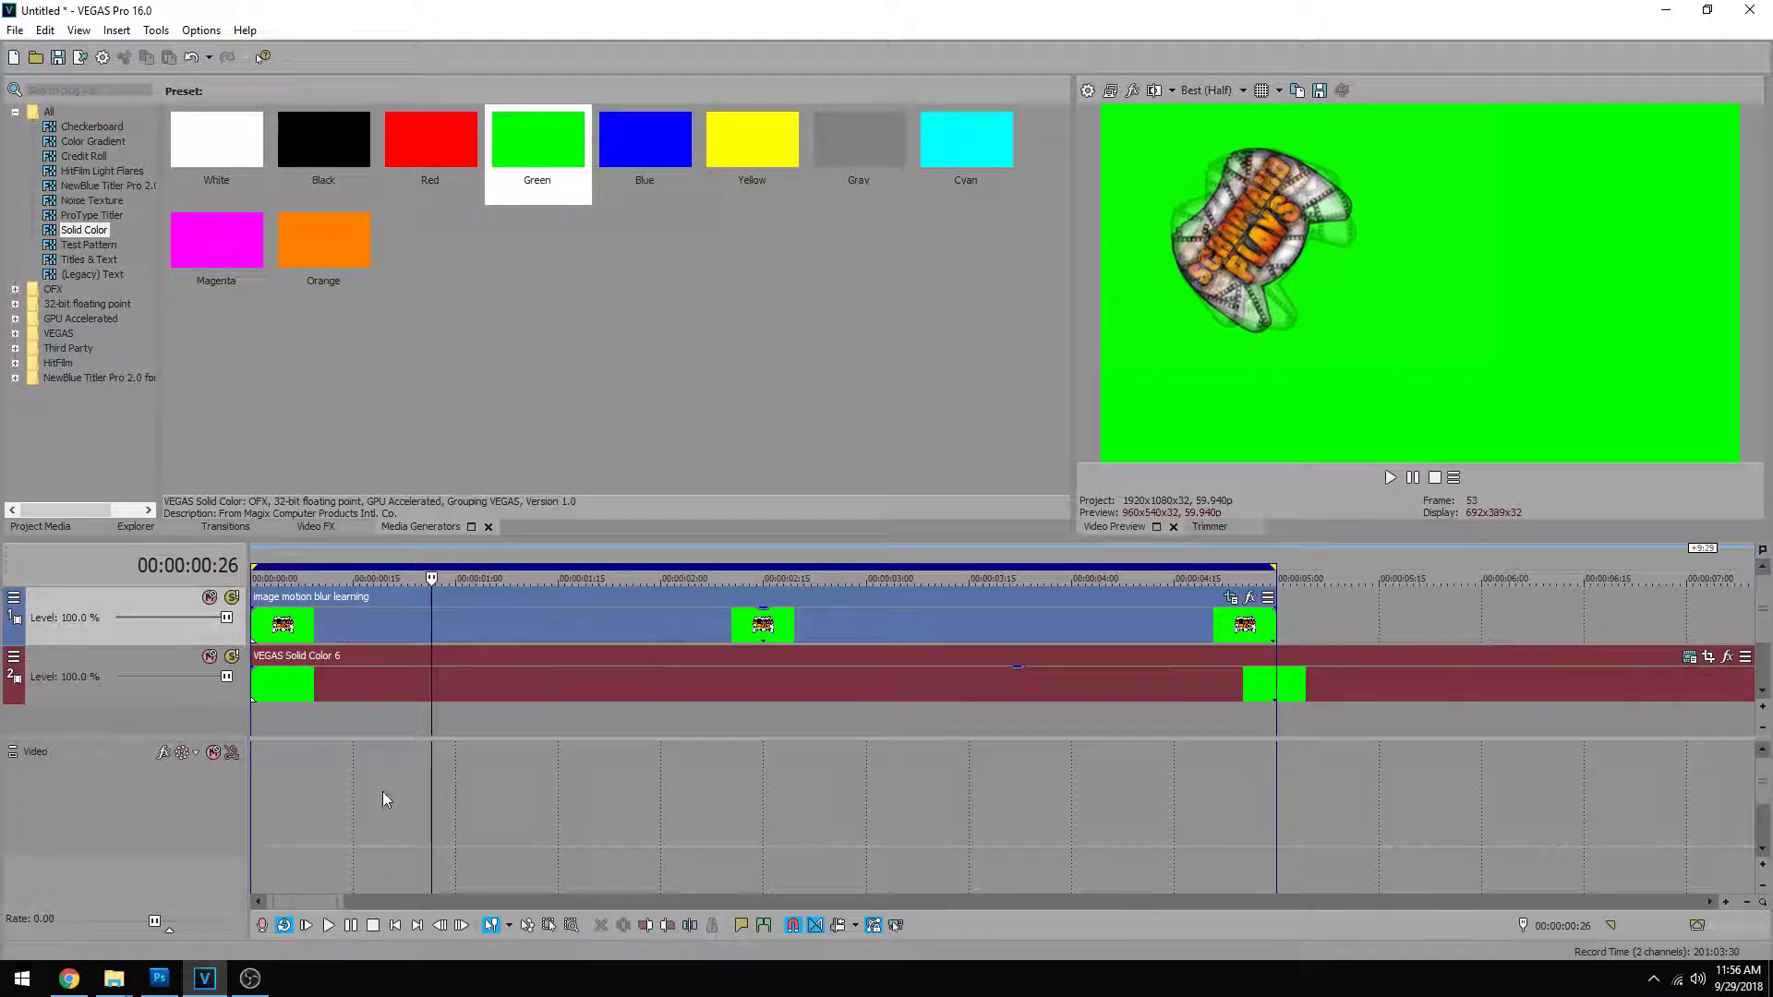
click(298, 789)
key(space)
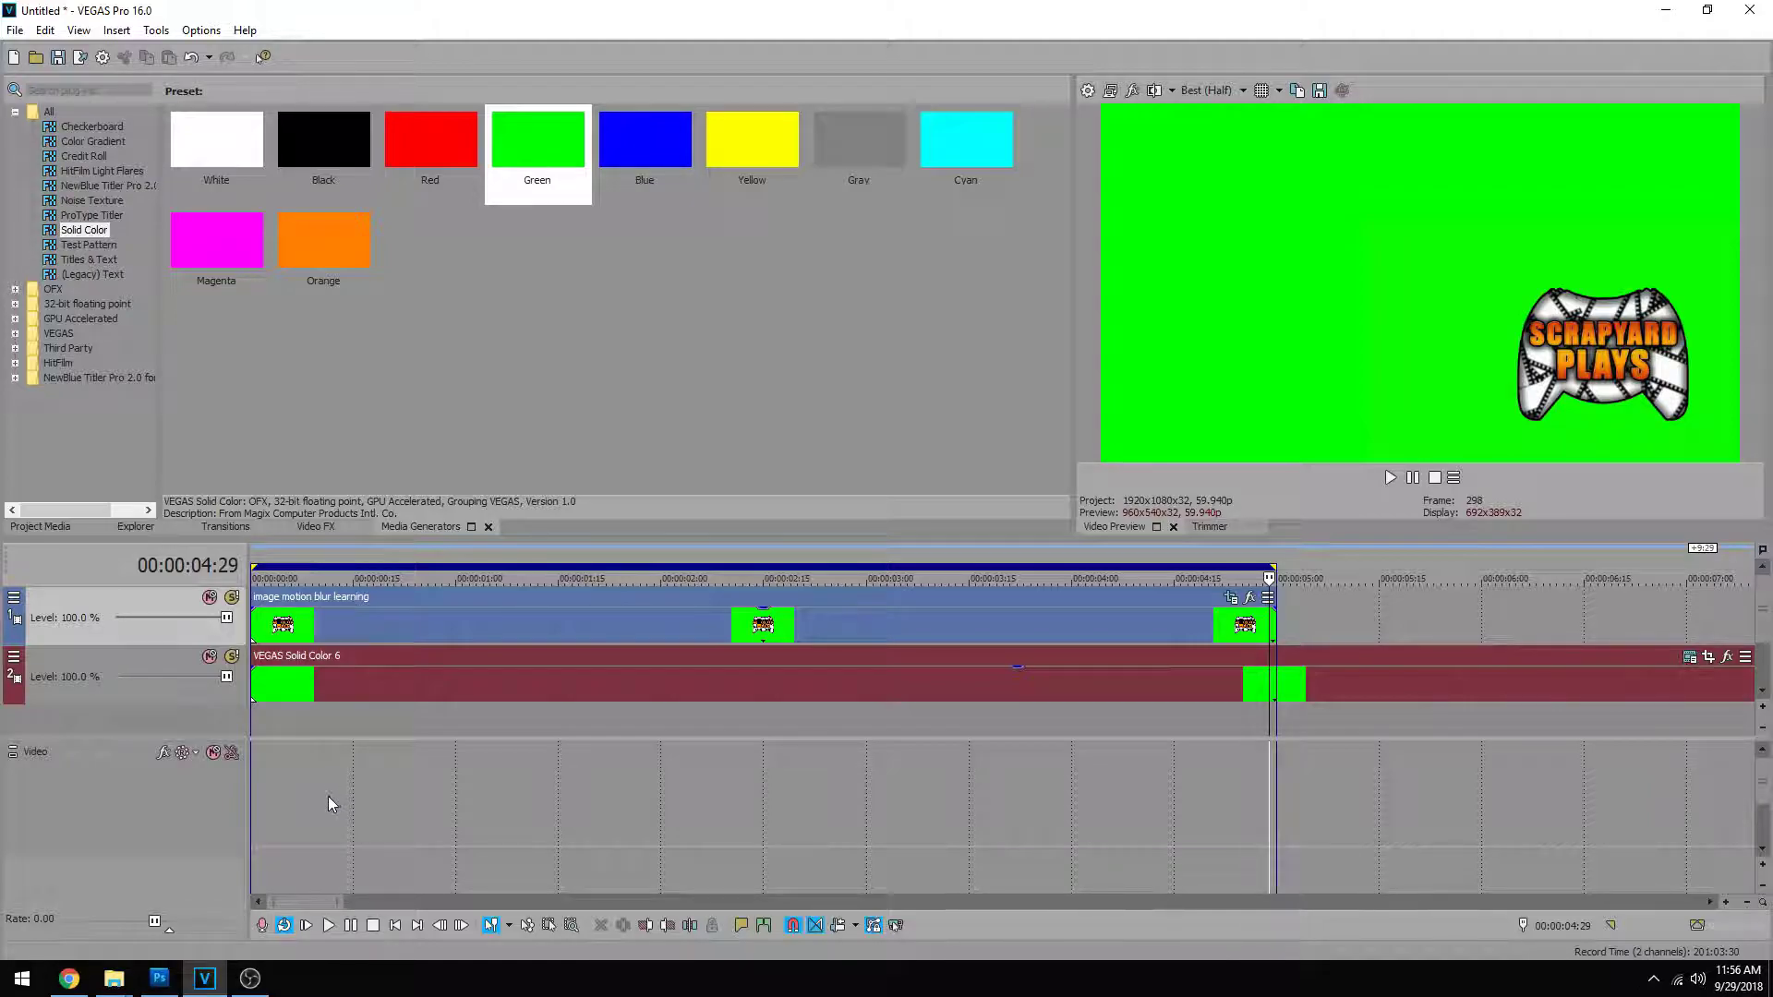
click(329, 796)
- Add a Video Supersampling envelope to the video bus and drag it up to 2
drag(330, 790, 381, 784)
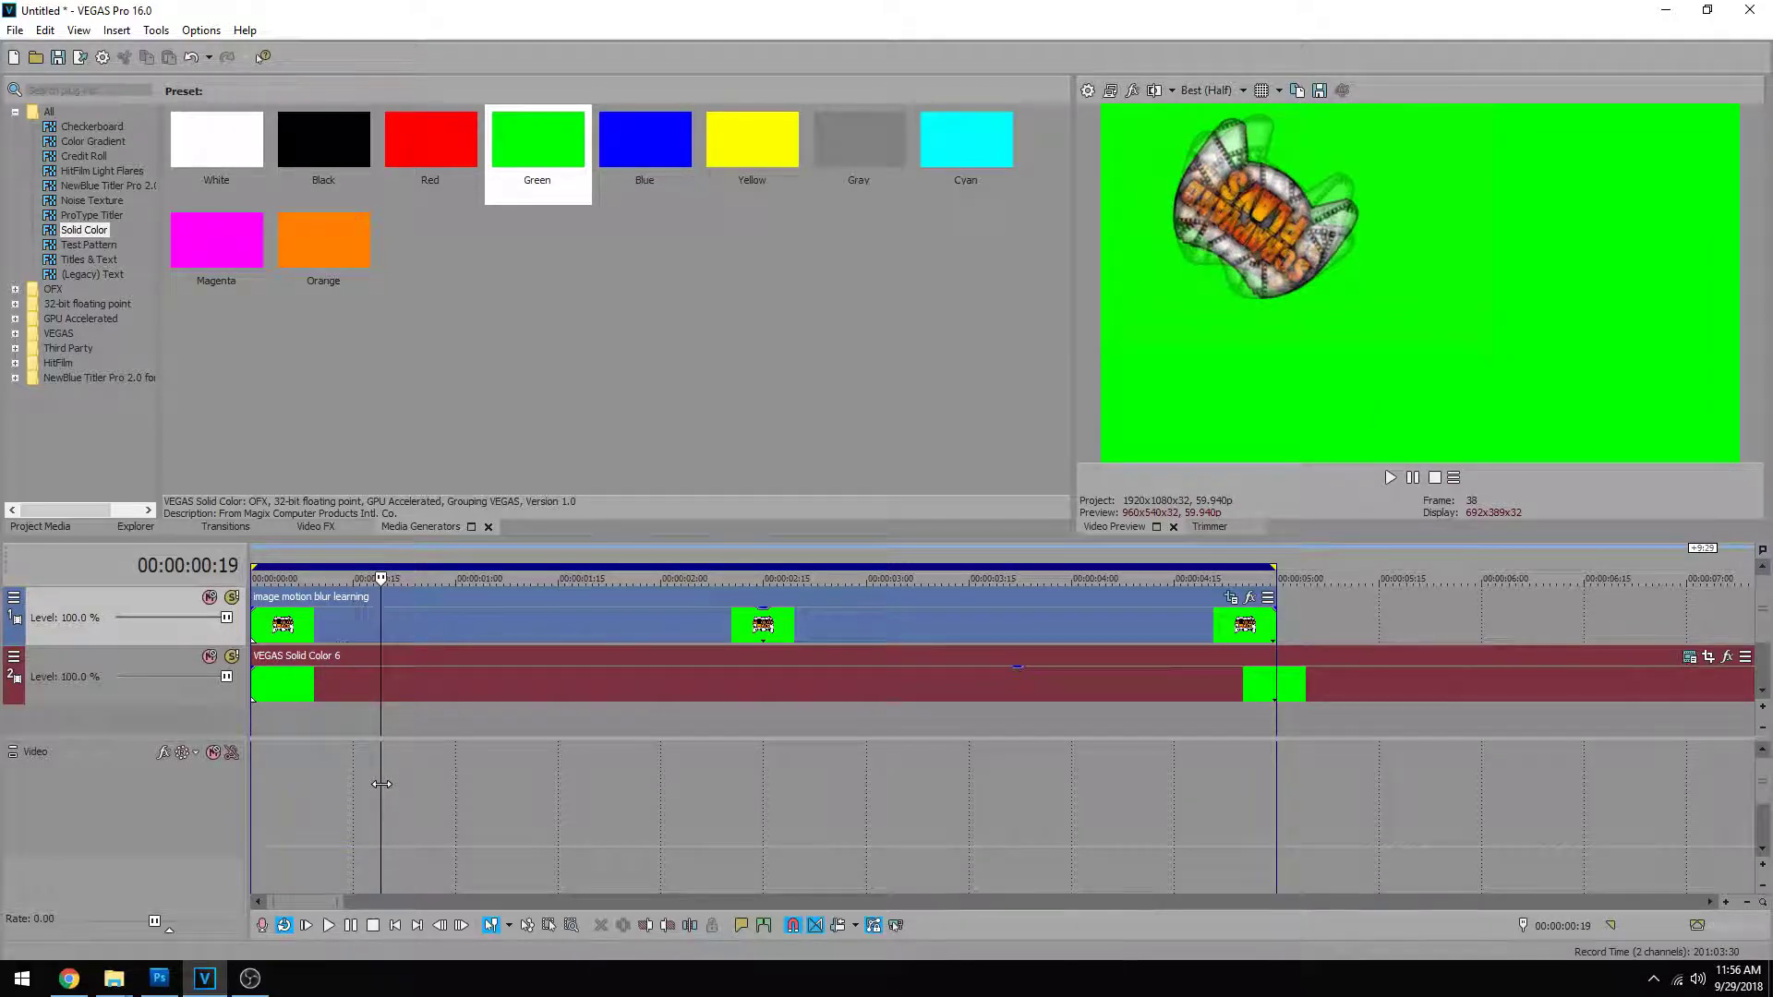
right_click(391, 785)
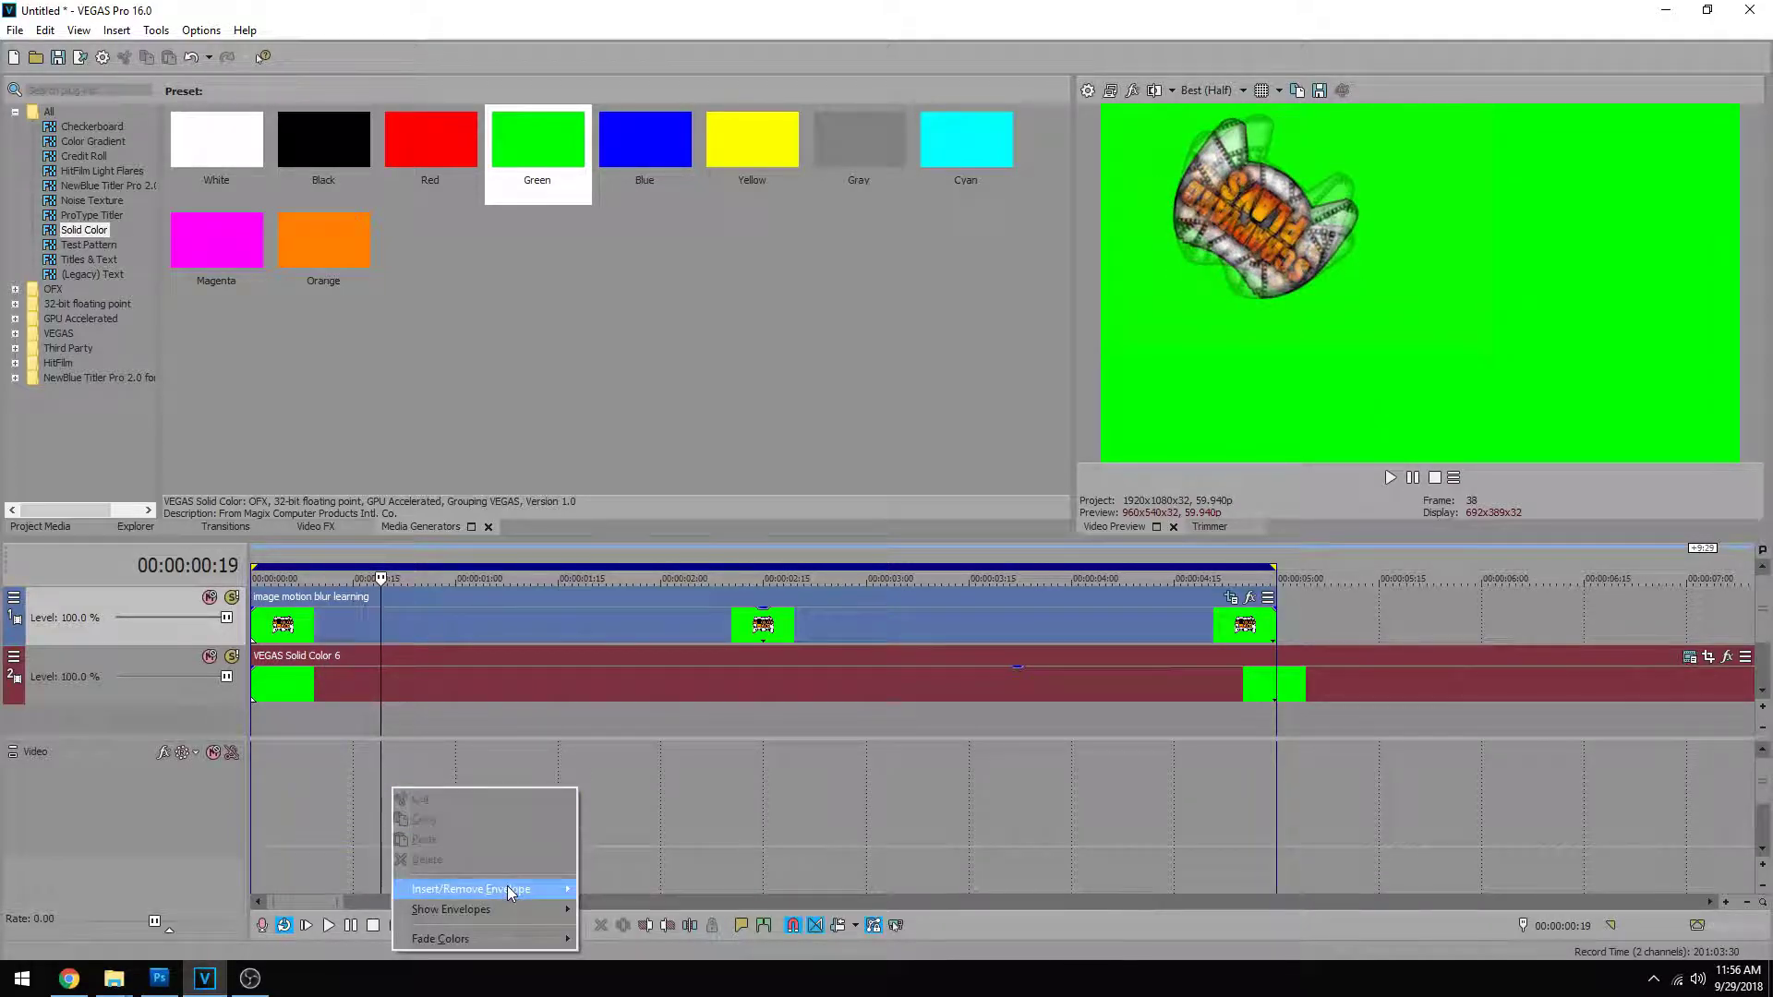
mouse_move(498, 888)
click(656, 947)
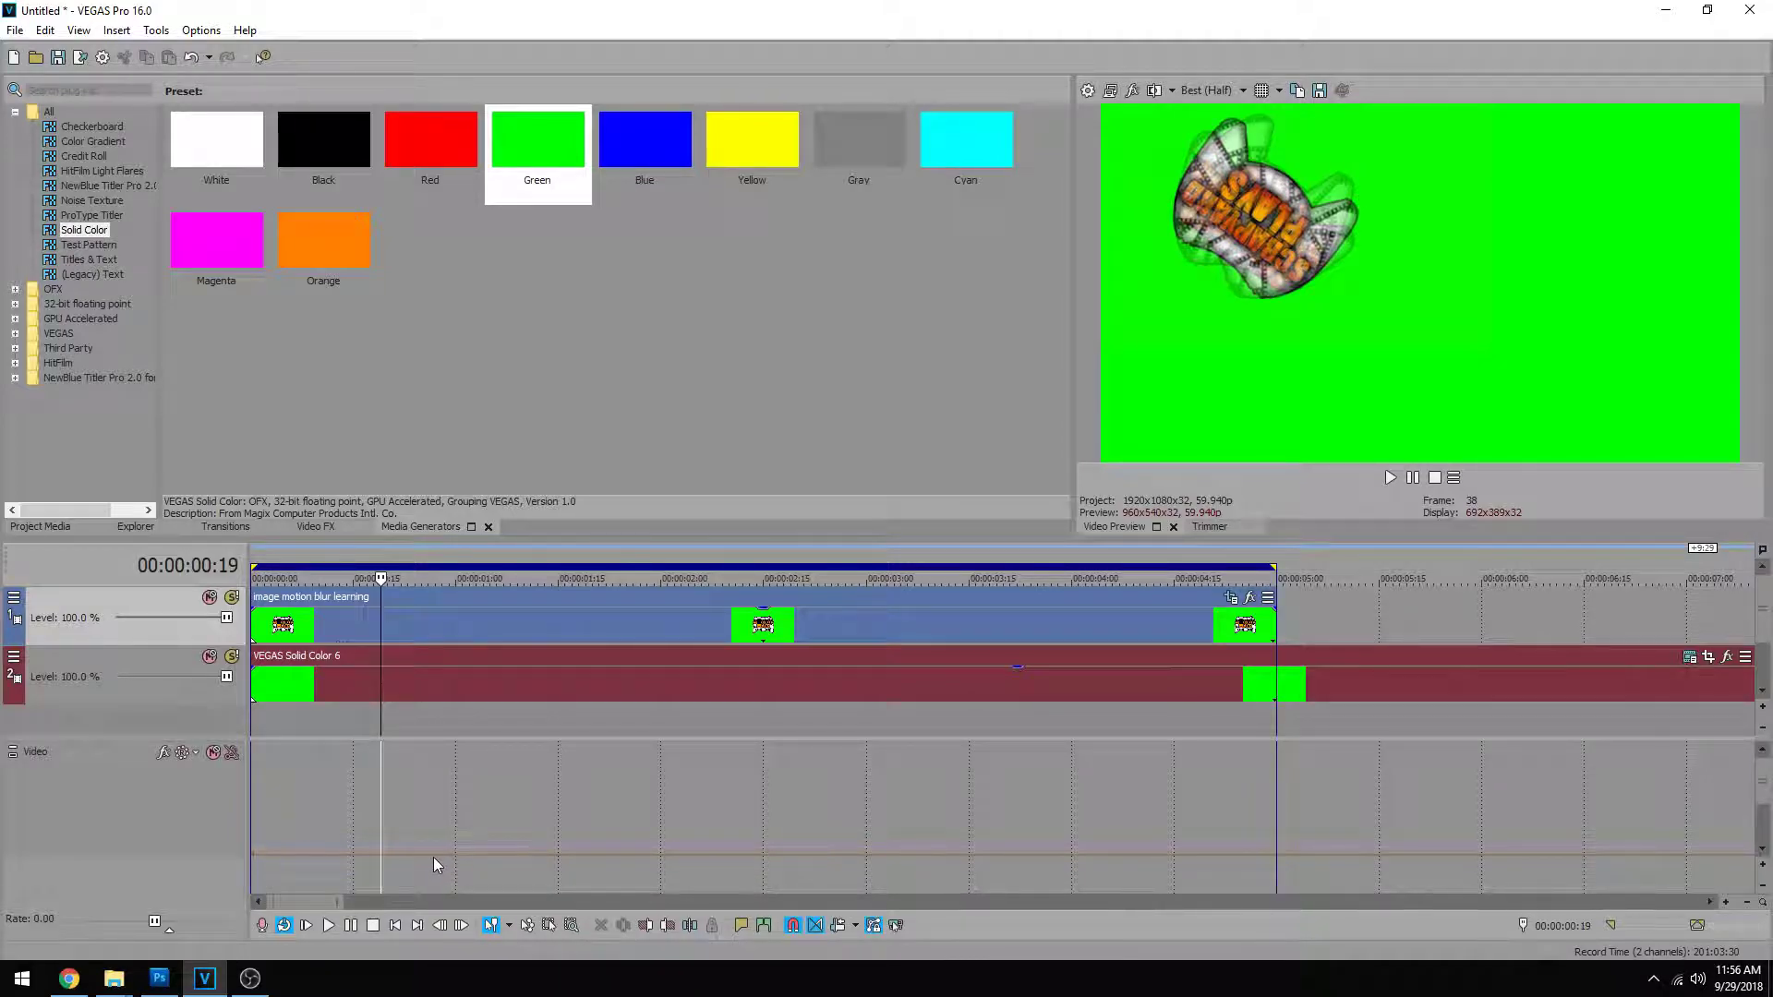
drag(427, 855, 416, 819)
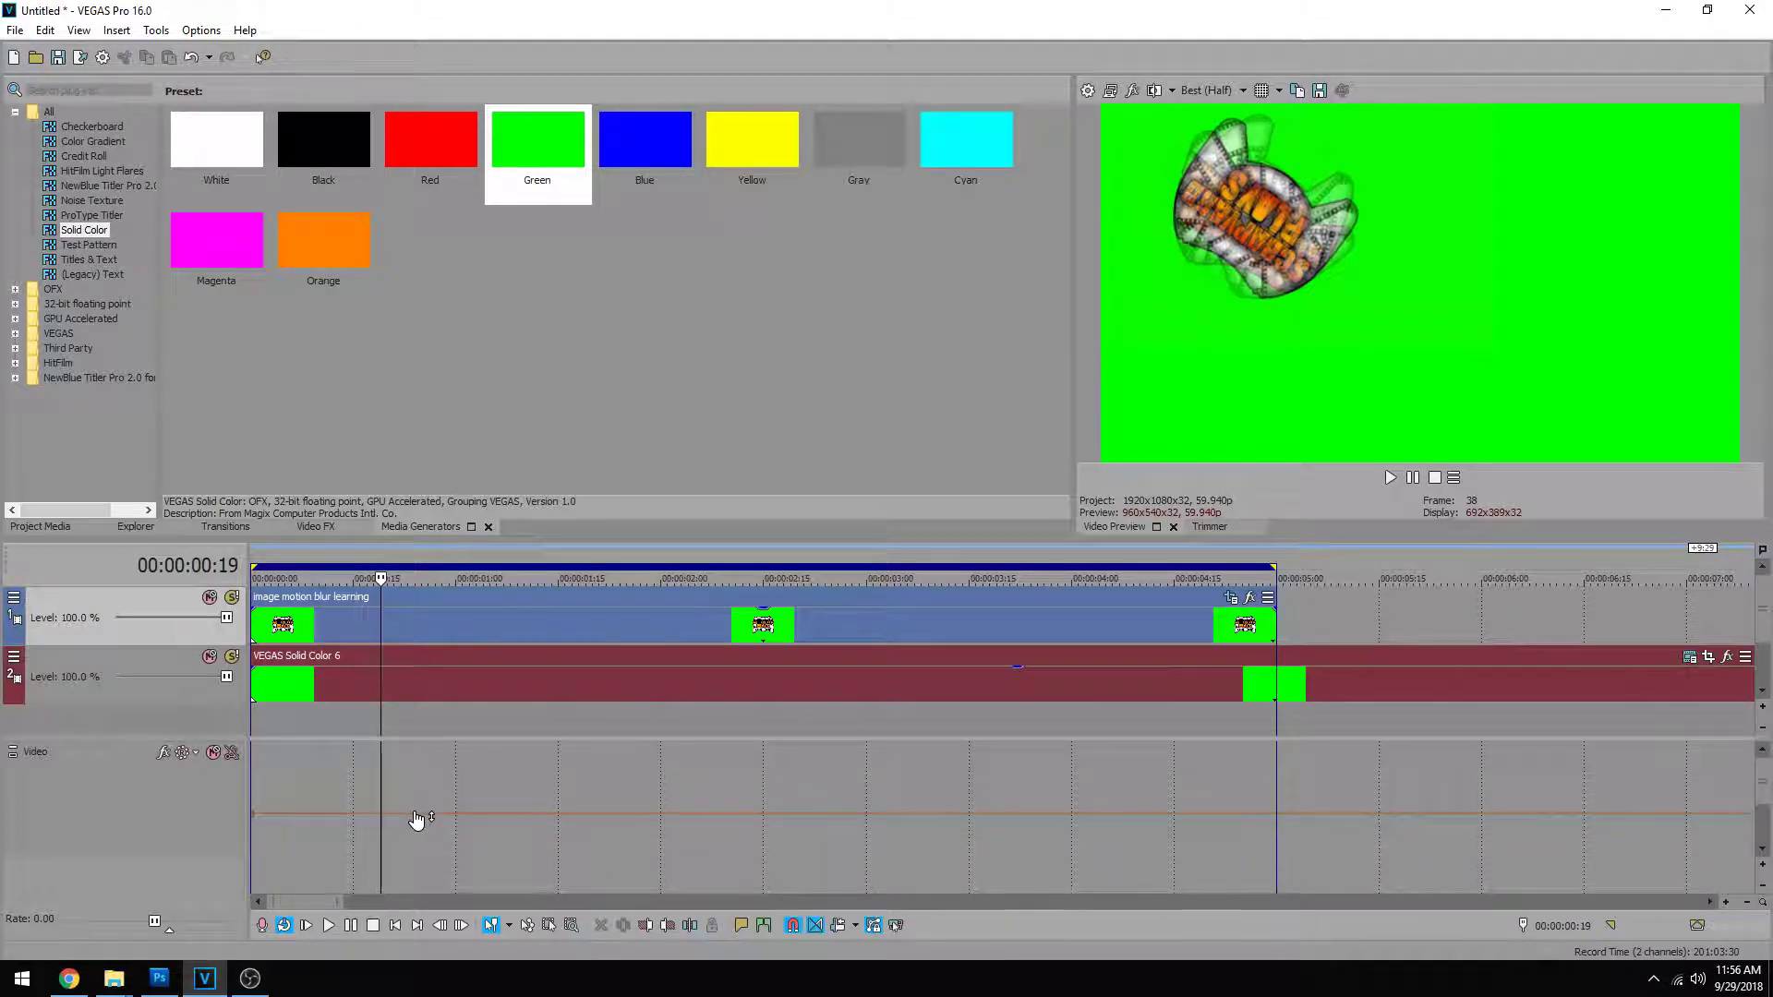
click(302, 778)
- Play the motion-blurred animation from the project start, then stop it
click(255, 776)
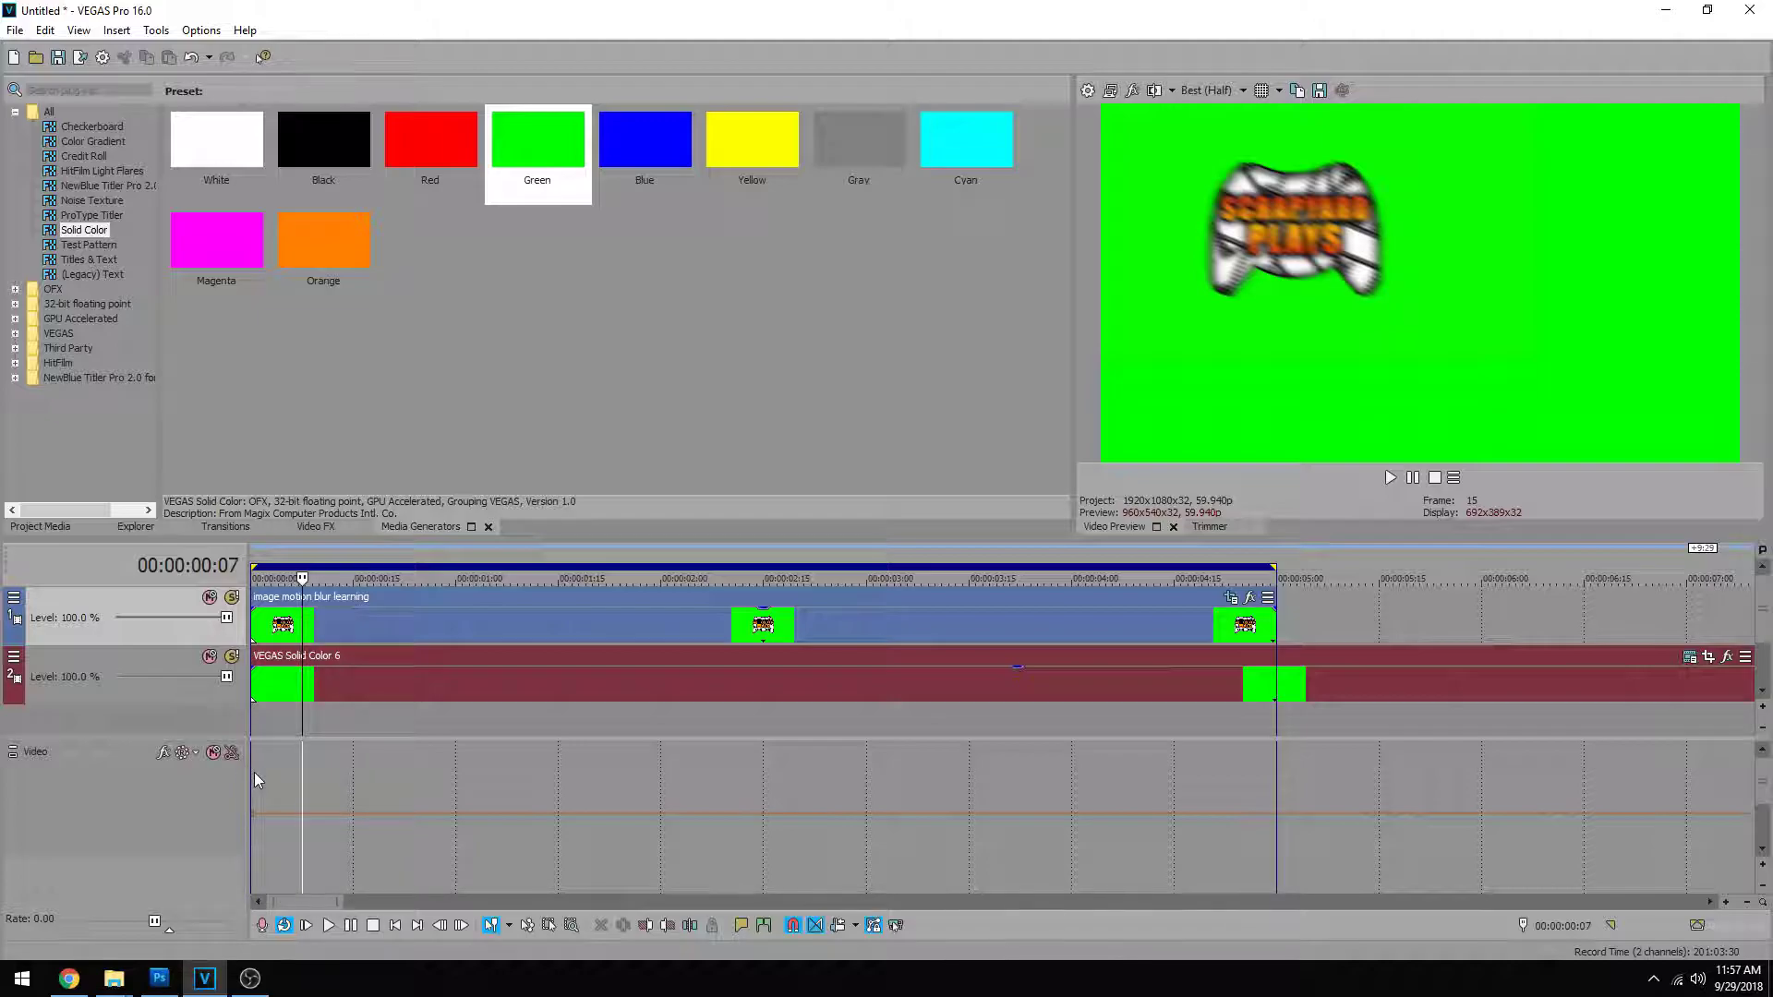
key(space)
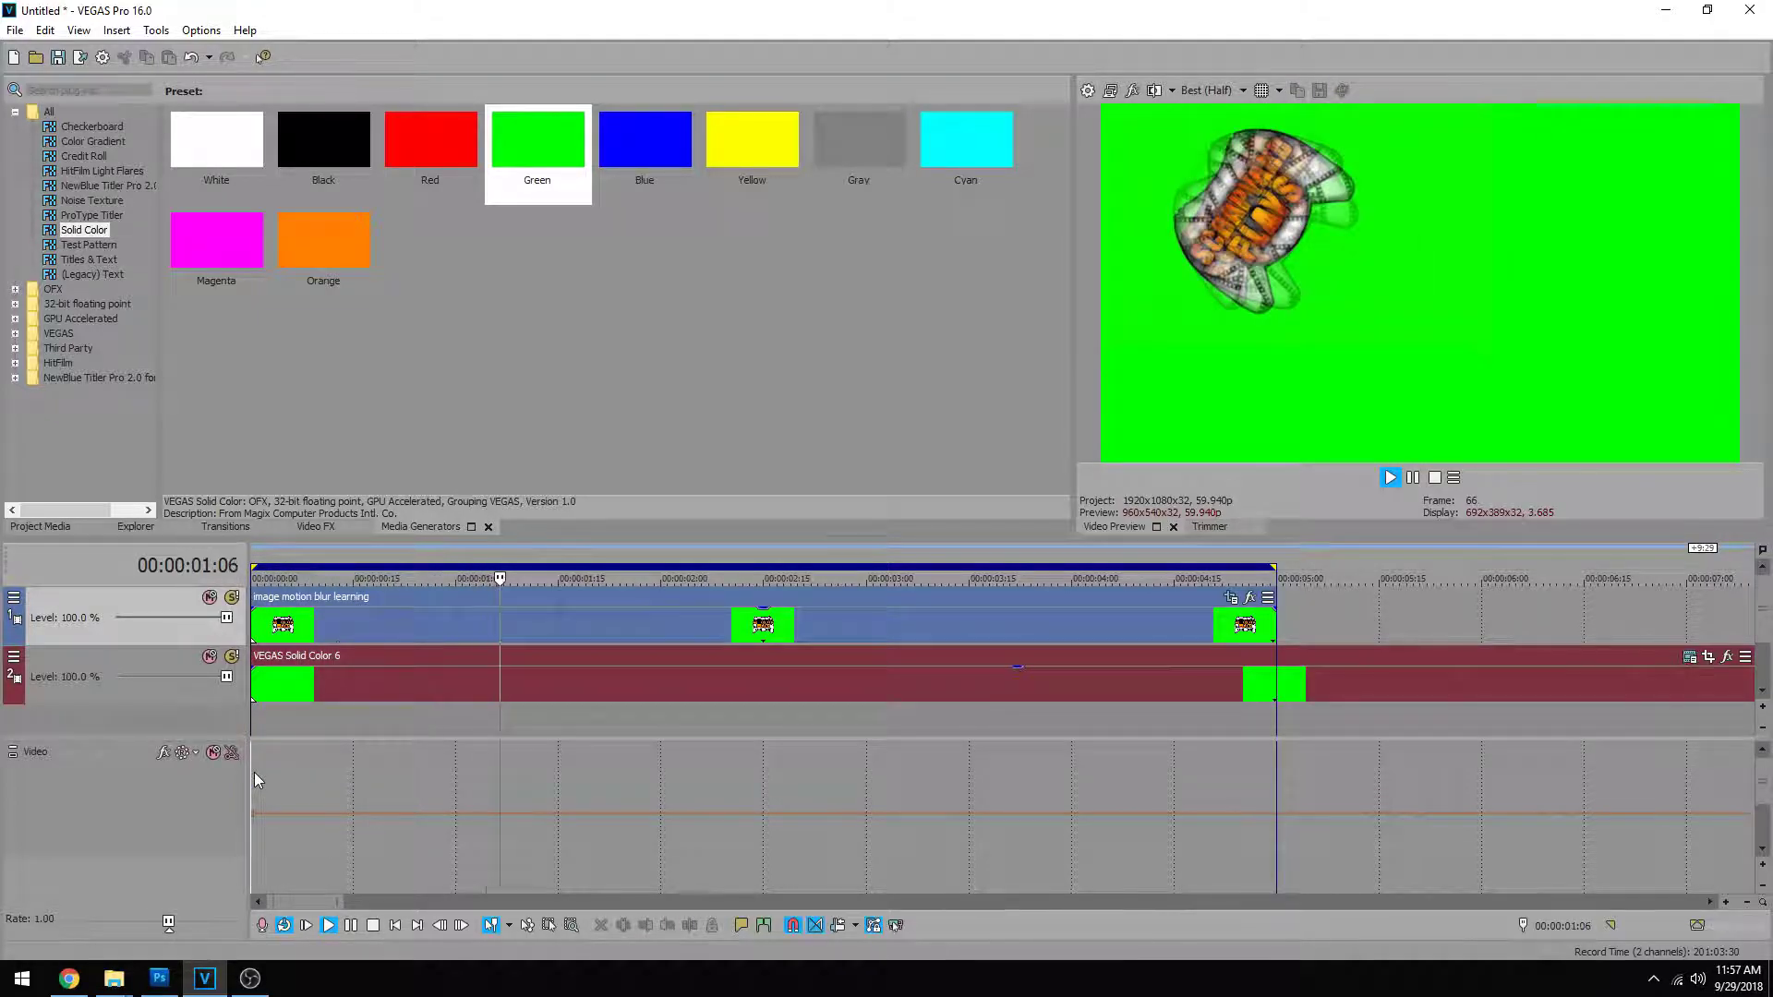
key(Return)
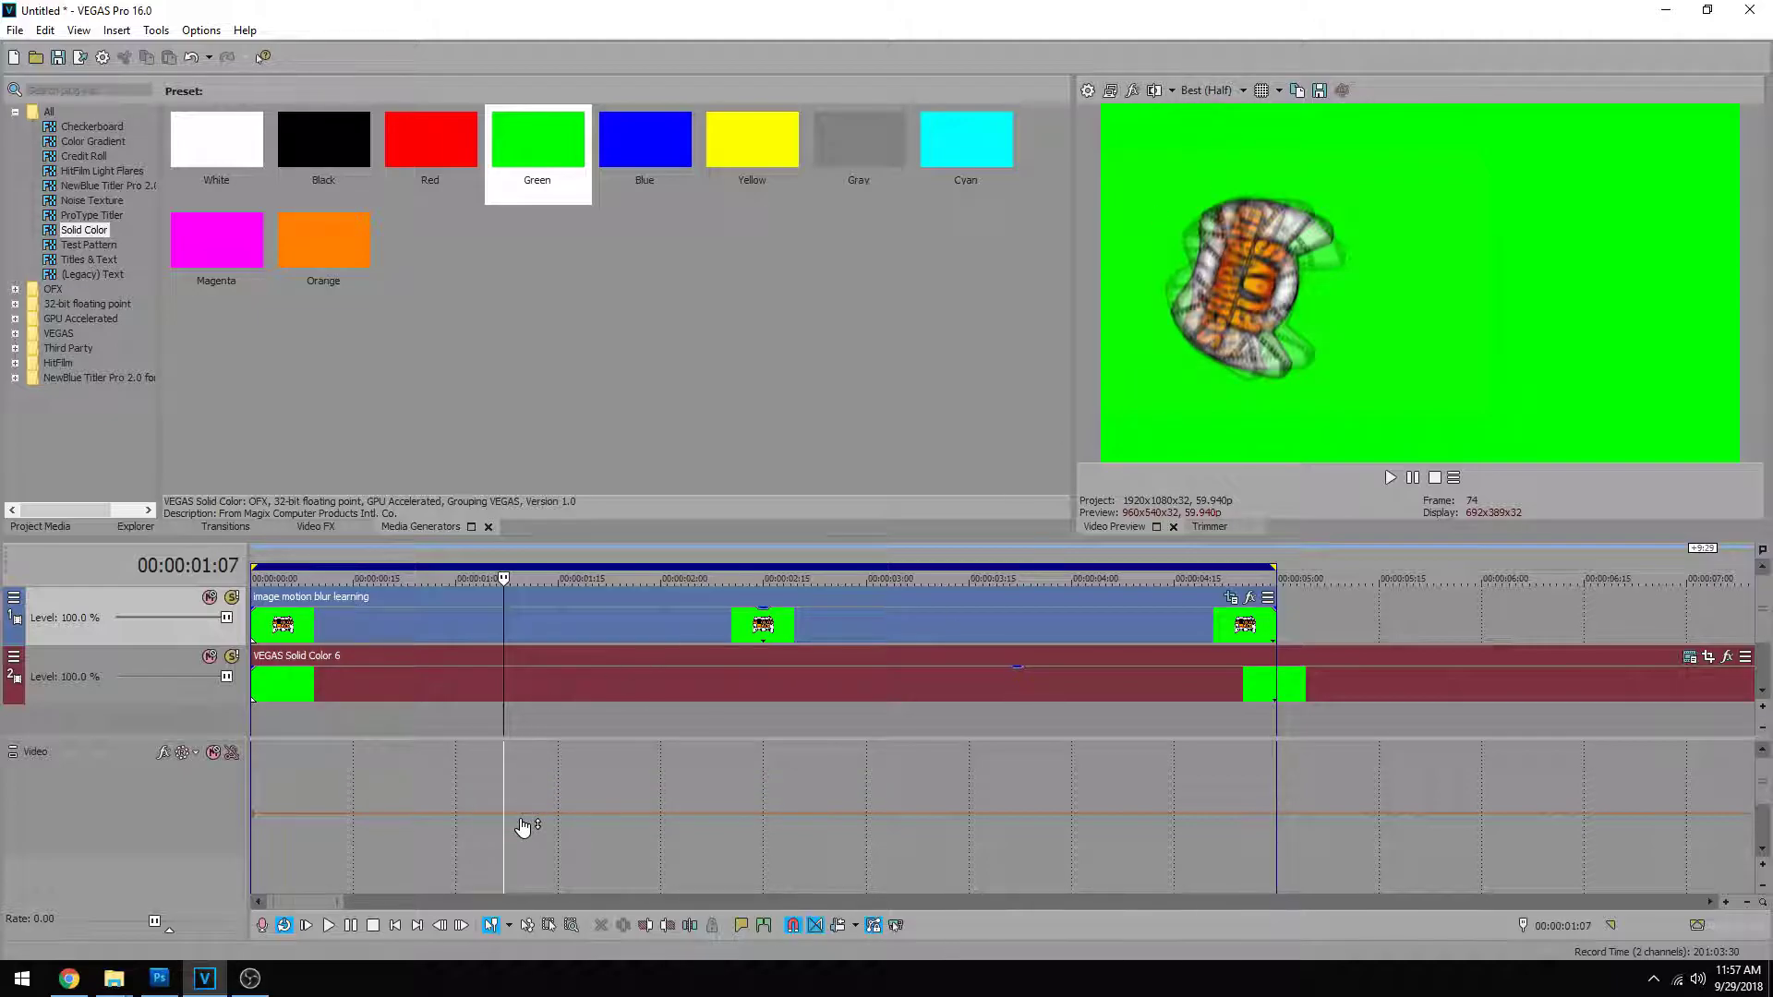
- Set preview quality to Preview (Quarter) and replay the animation from the start
click(1228, 93)
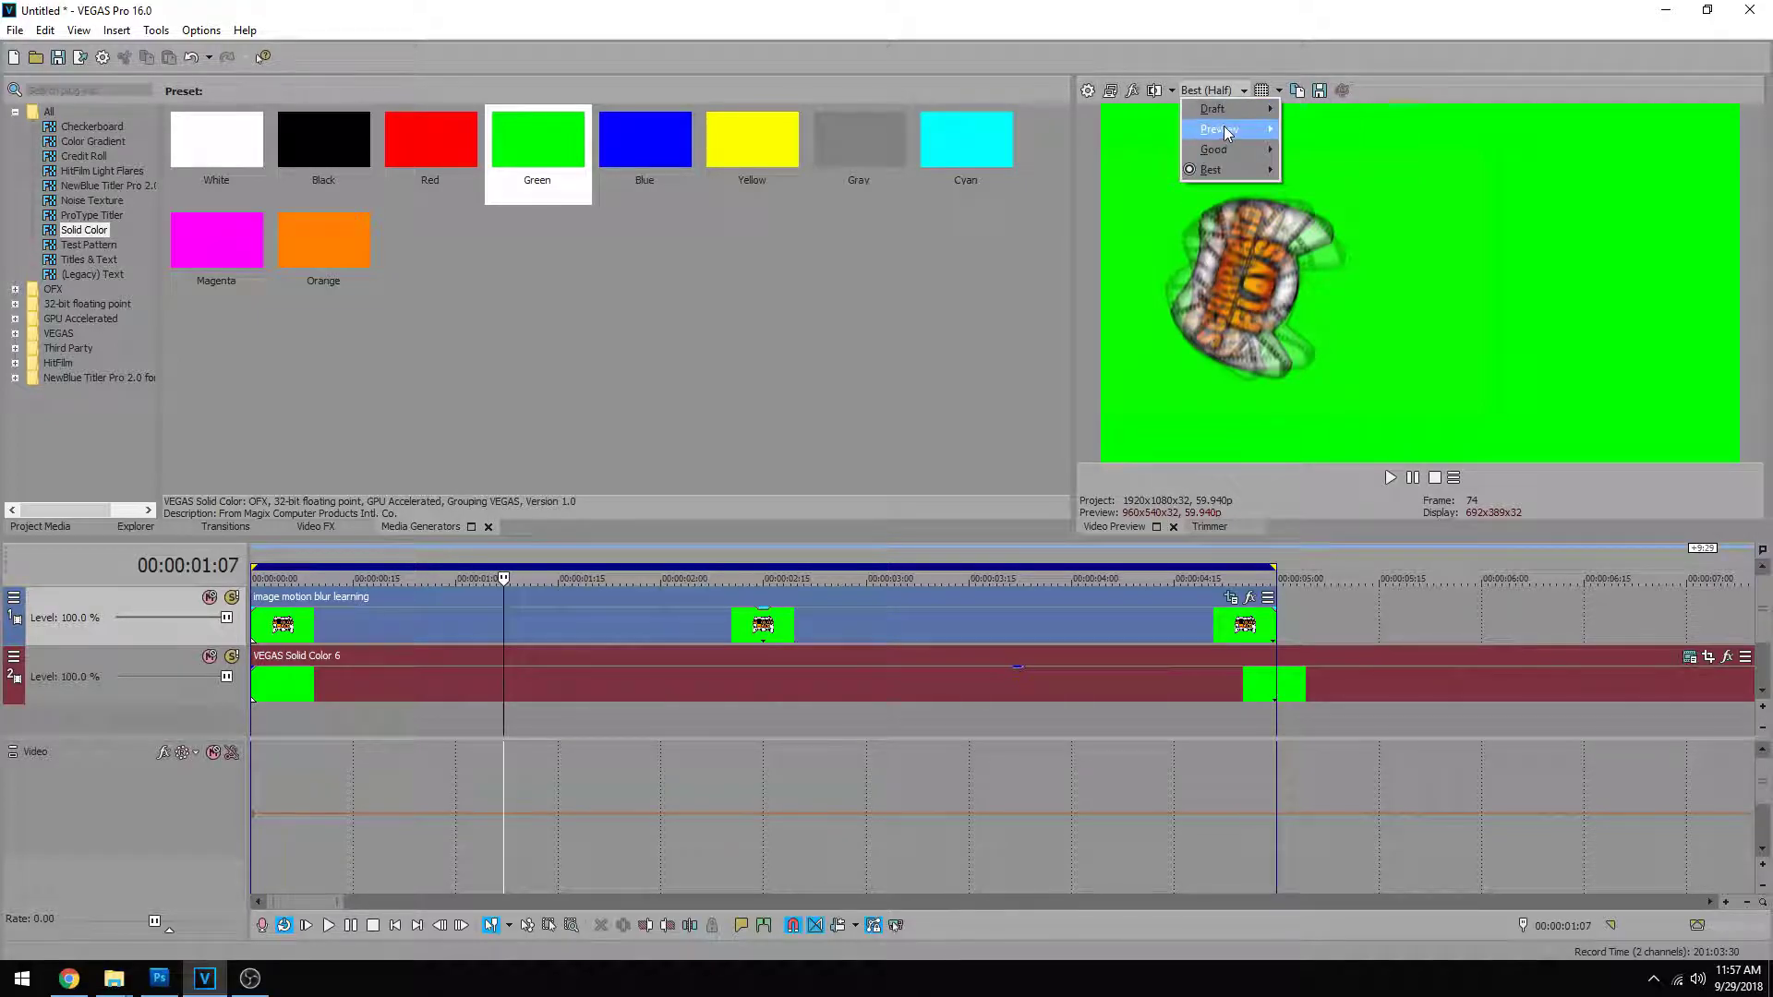
mouse_move(1229, 132)
click(1311, 191)
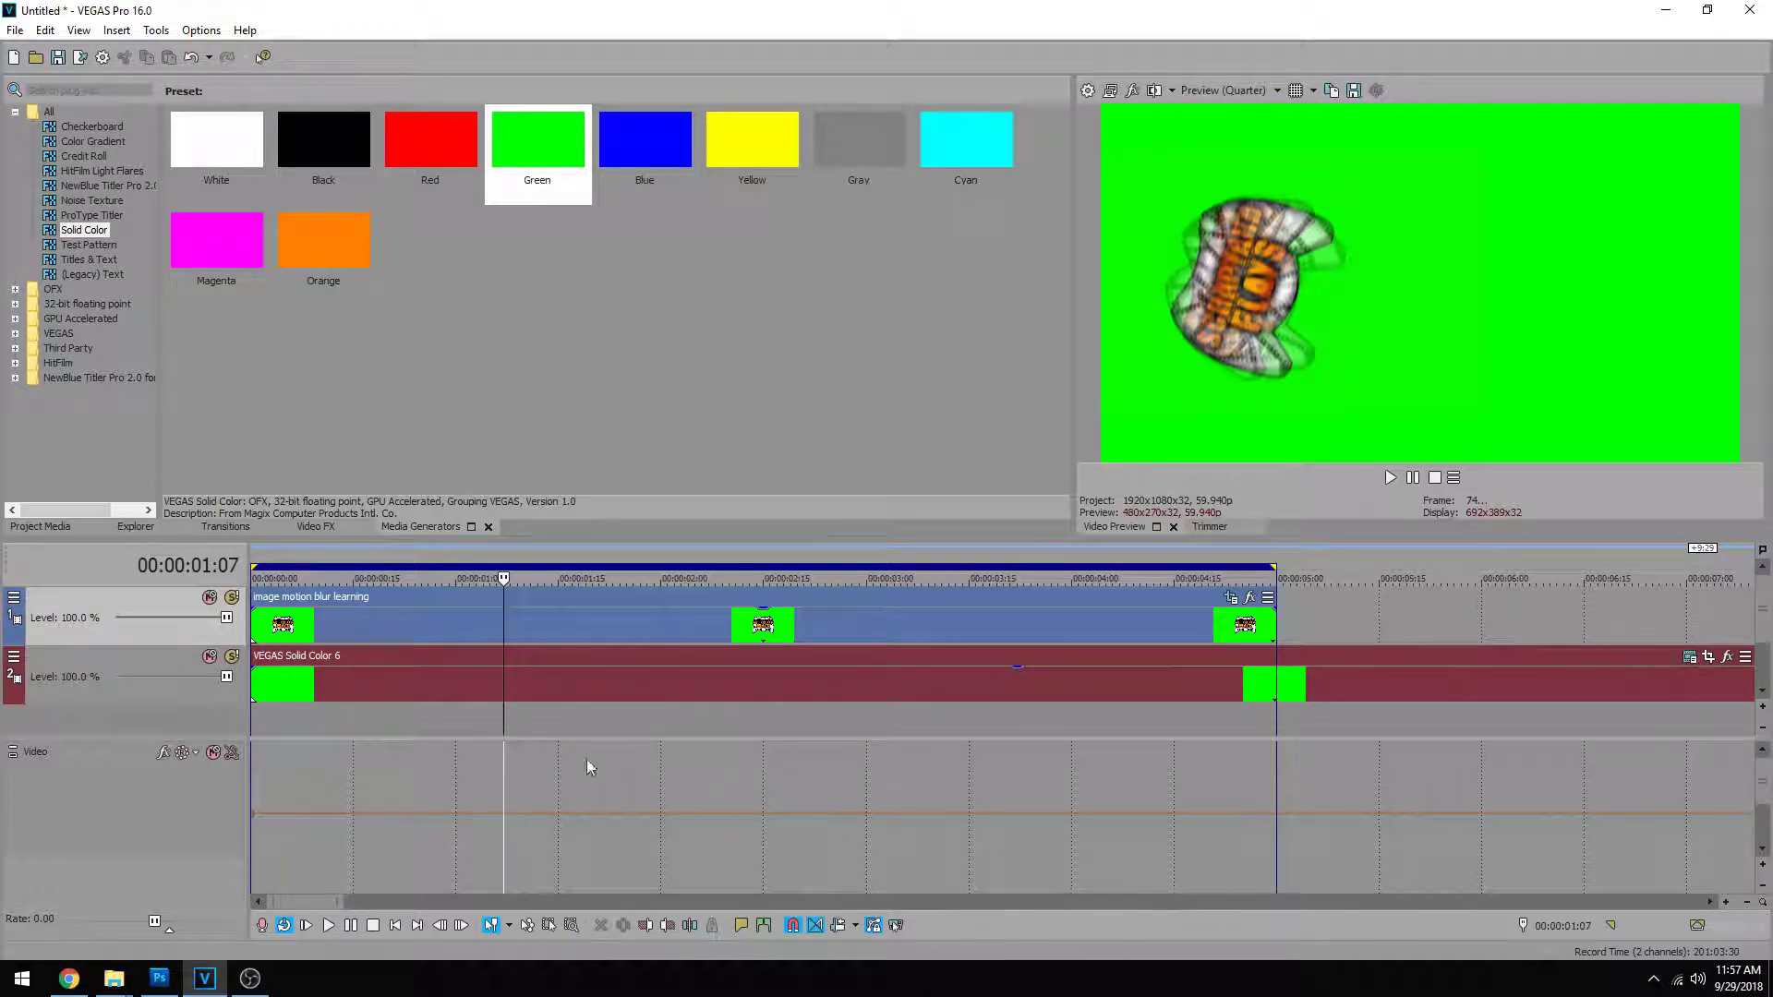
click(263, 776)
key(space)
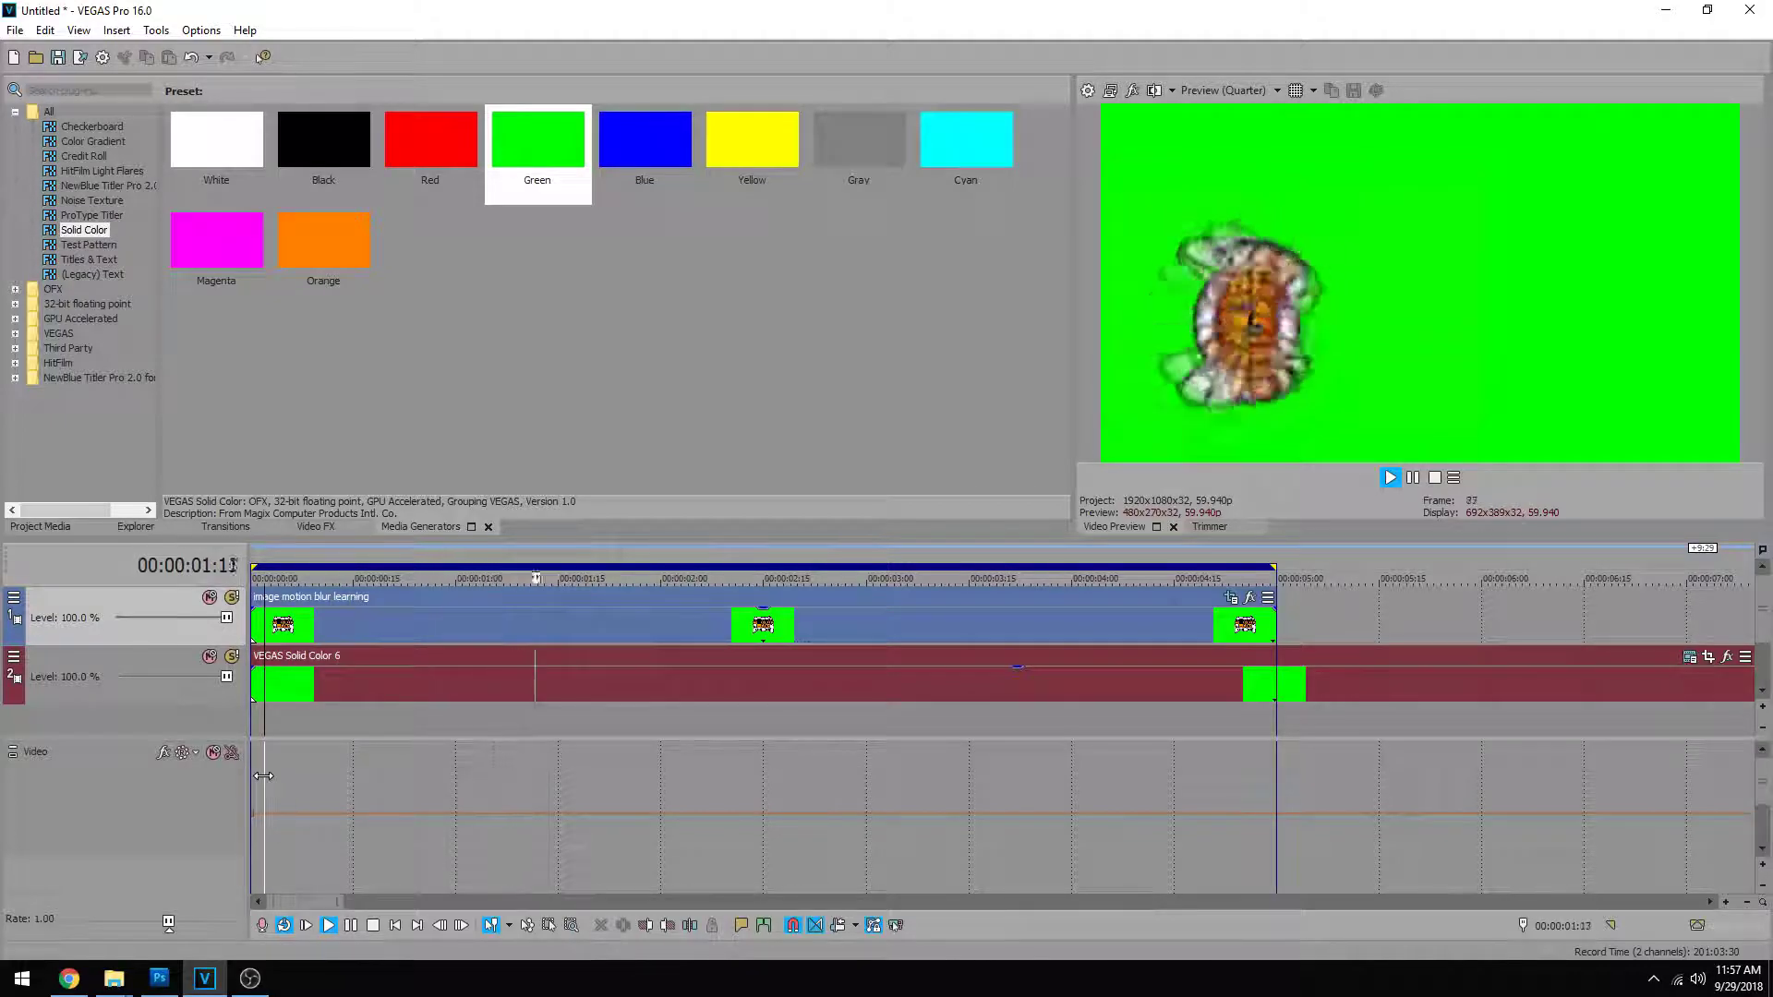
key(space)
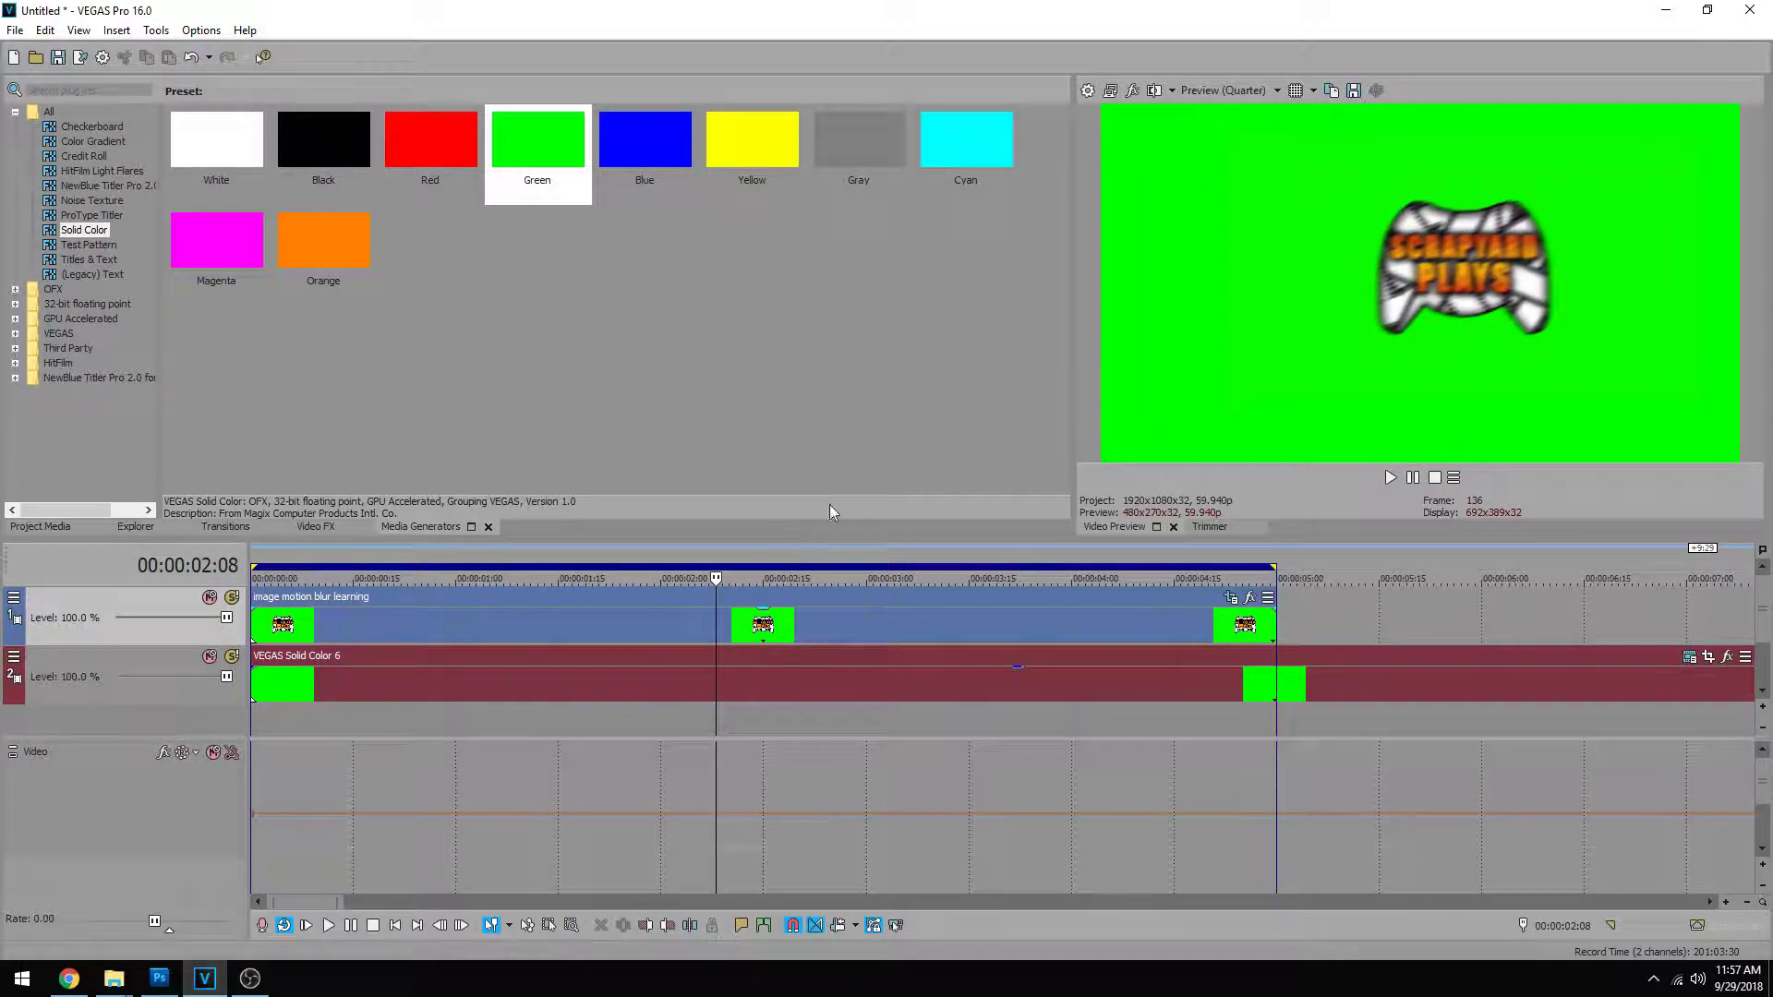